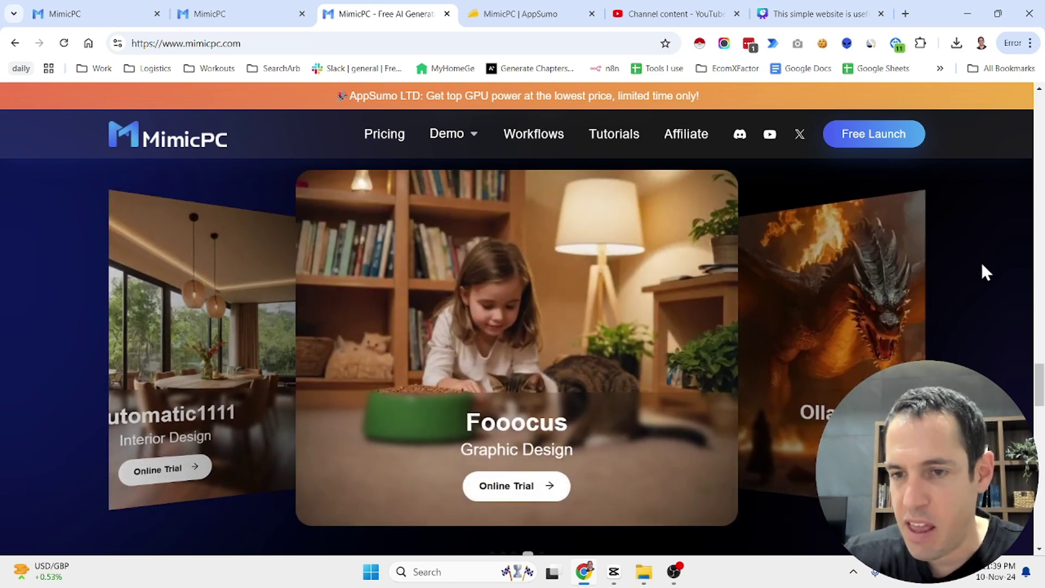
# Scroll back up to the MimicPC homepage hero demos, then down to the Why Choose Us cards
pyautogui.scroll(4, 983, 270)
pyautogui.scroll(12, 982, 265)
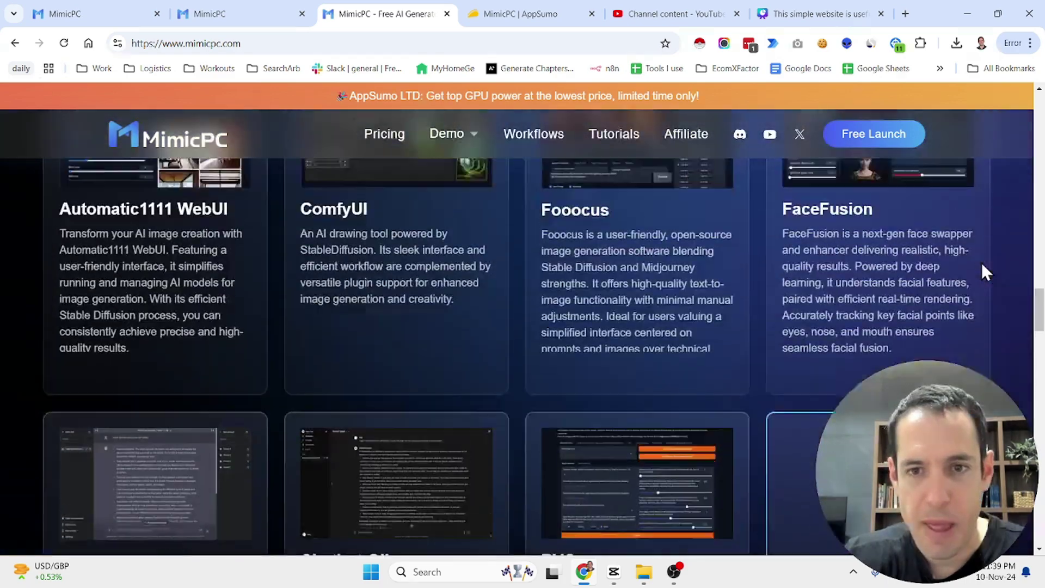
pyautogui.scroll(13, 985, 271)
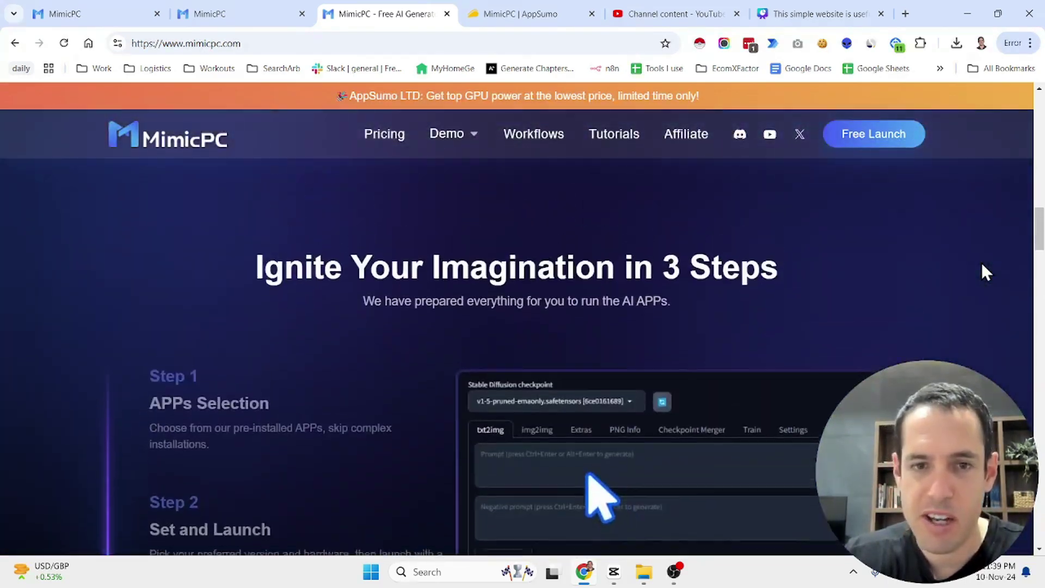
pyautogui.scroll(12, 982, 262)
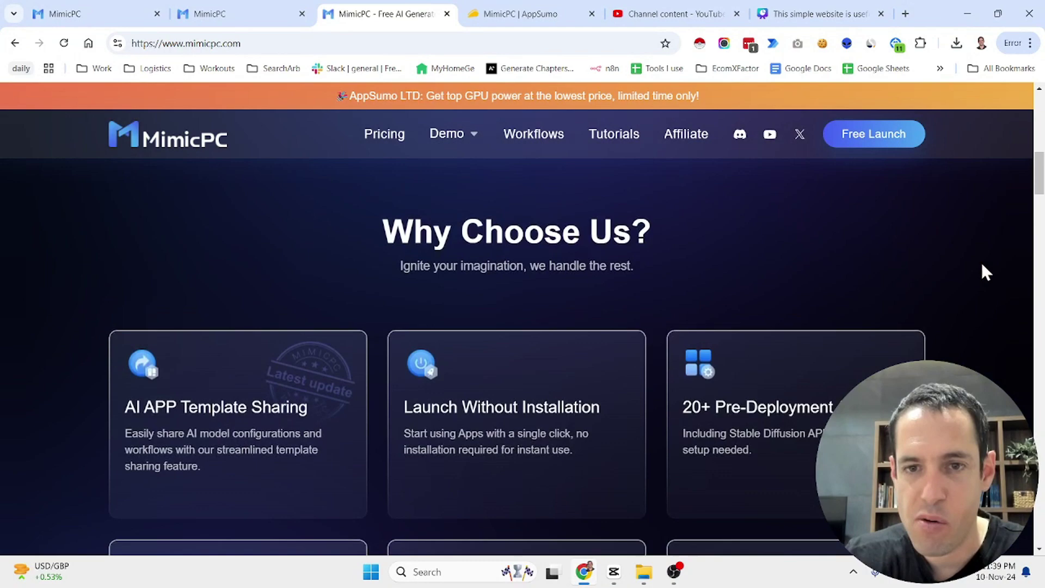
pyautogui.scroll(4, 981, 262)
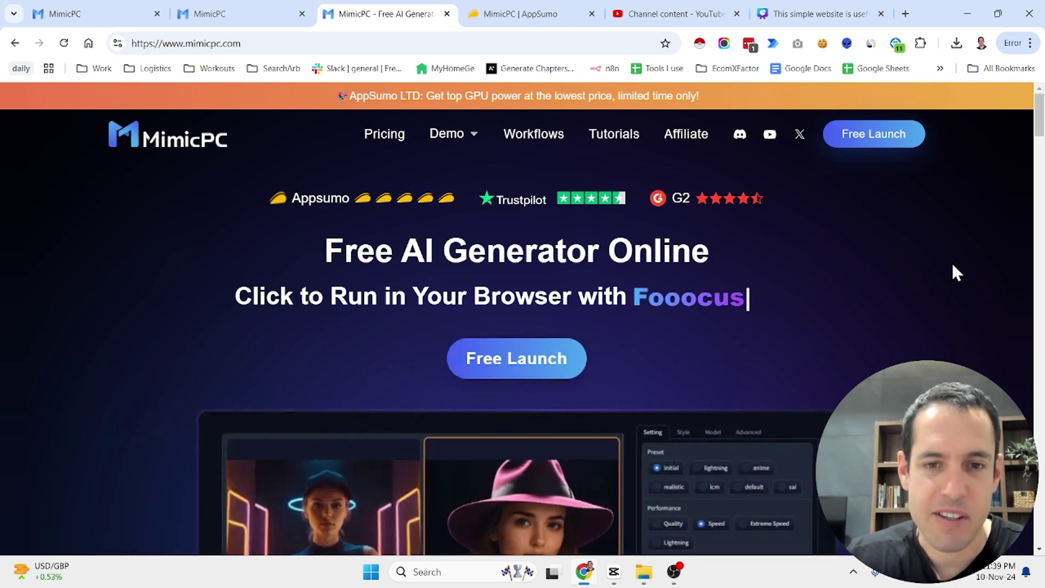
pyautogui.scroll(-10, 952, 261)
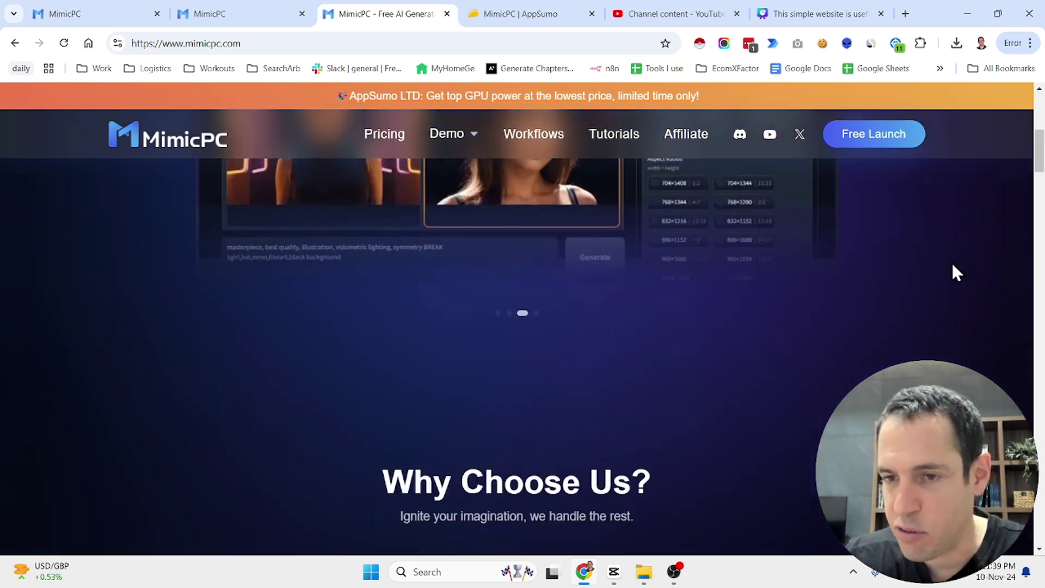
pyautogui.scroll(7, 952, 261)
pyautogui.scroll(2, 952, 261)
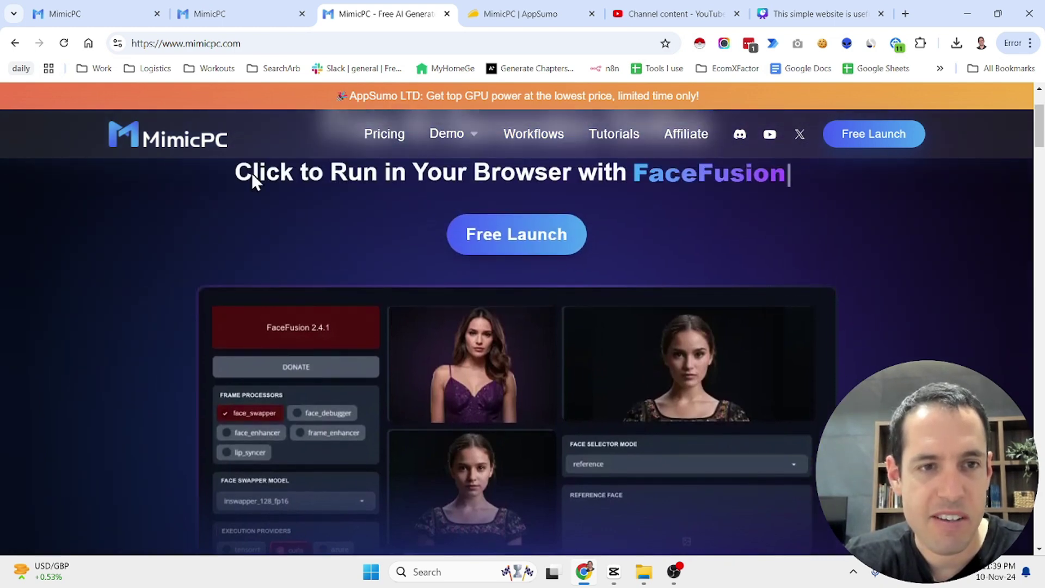
pyautogui.scroll(3, 186, 191)
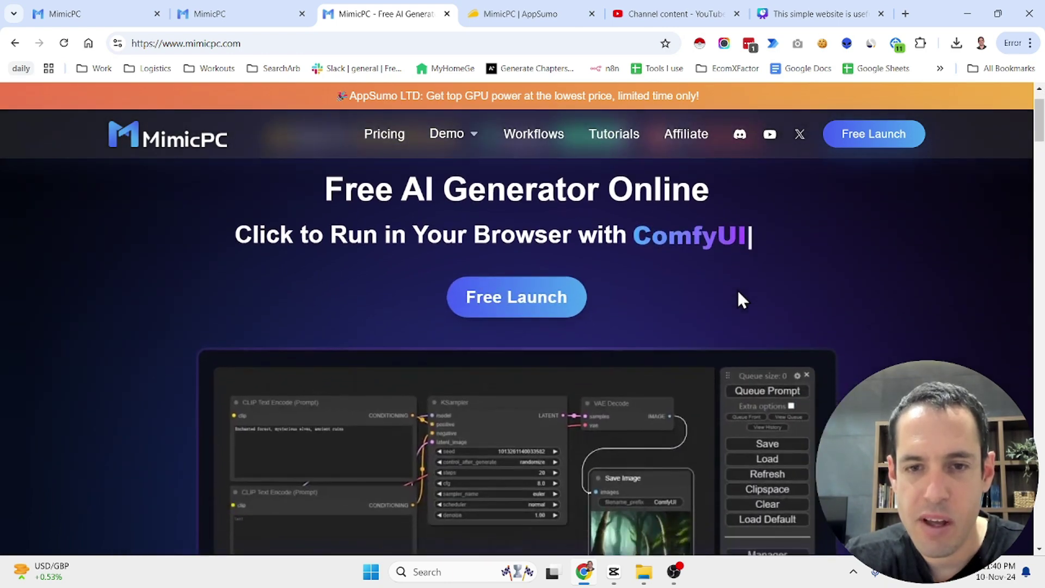
pyautogui.scroll(-6, 738, 292)
pyautogui.scroll(-9, 738, 294)
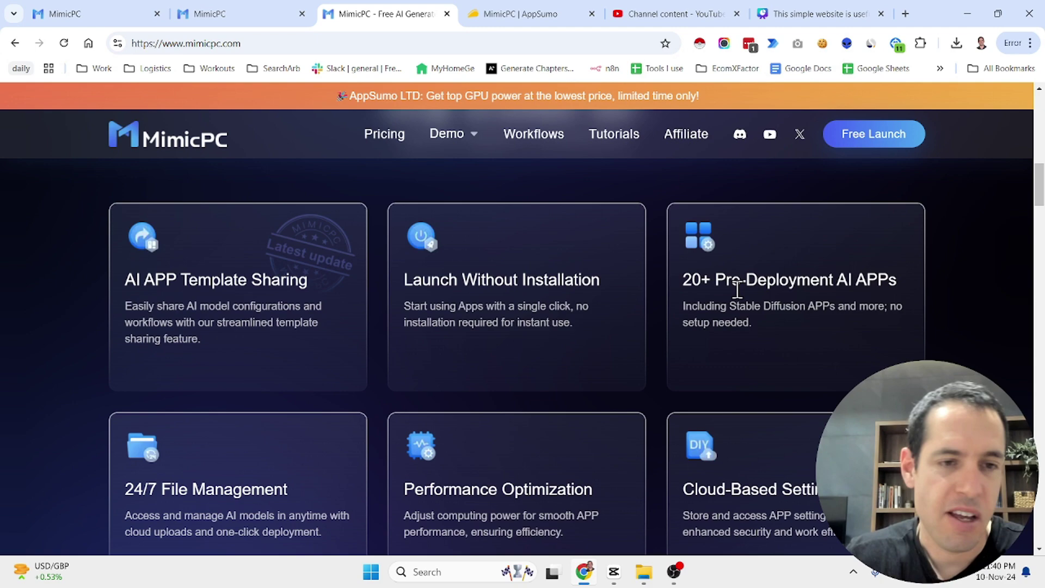
pyautogui.scroll(-9, 737, 290)
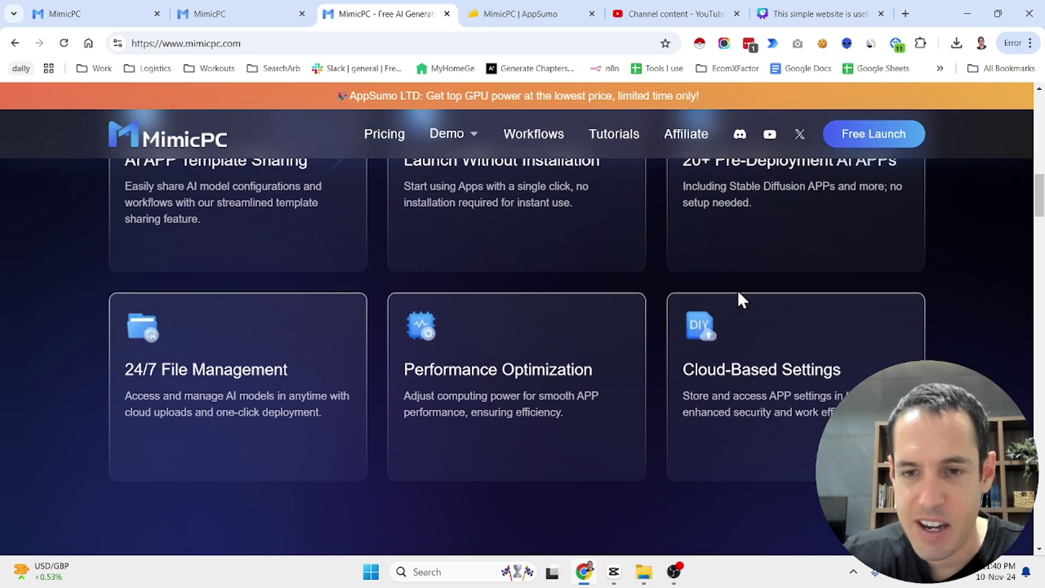
# Scroll through the 3 Steps guide, Discover Top AI APPs cards and Fantastic User Ideas carousel
pyautogui.scroll(-2, 738, 290)
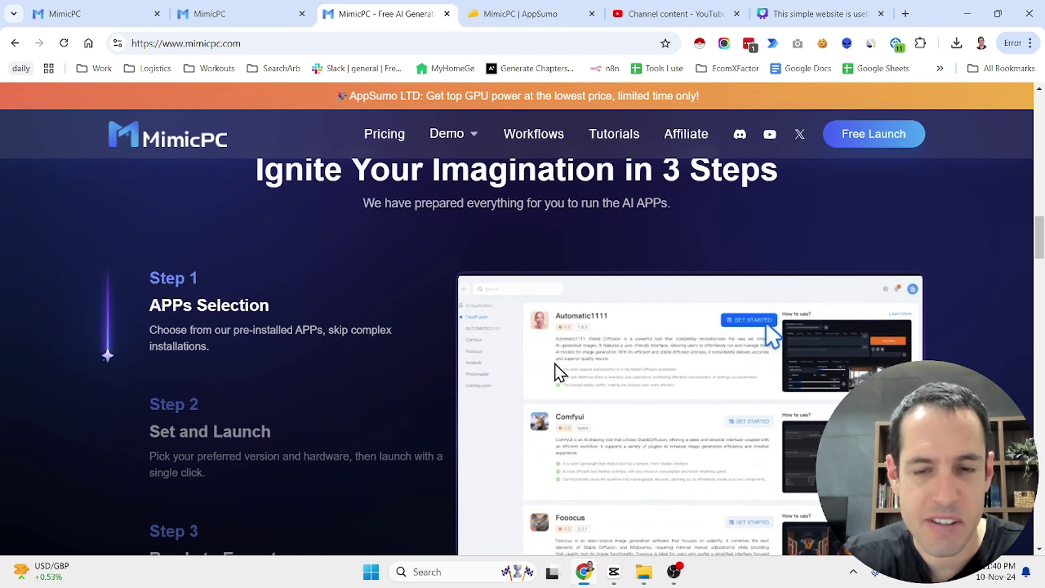
pyautogui.scroll(-1, 576, 354)
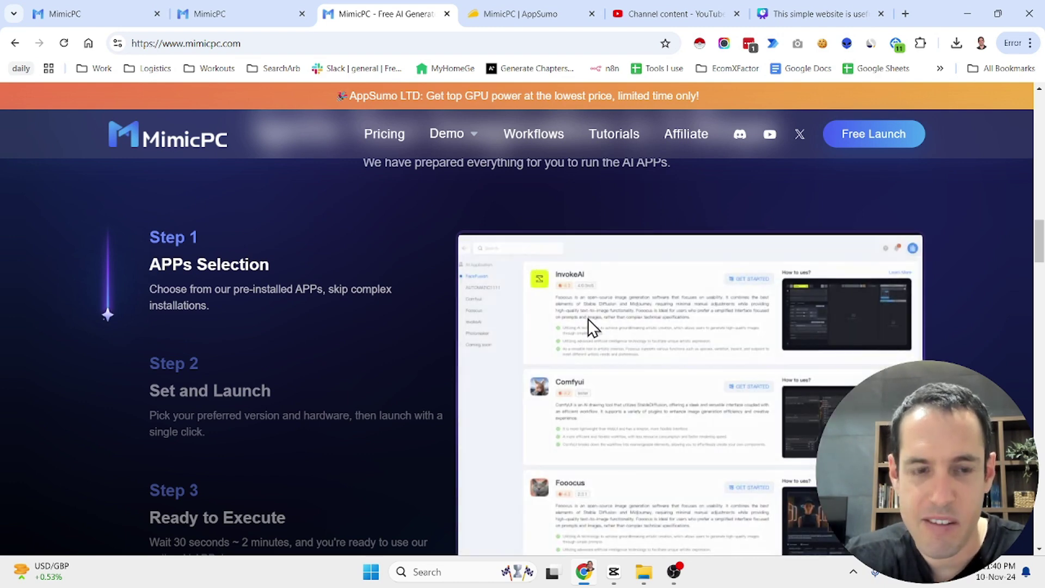
pyautogui.scroll(-1, 339, 376)
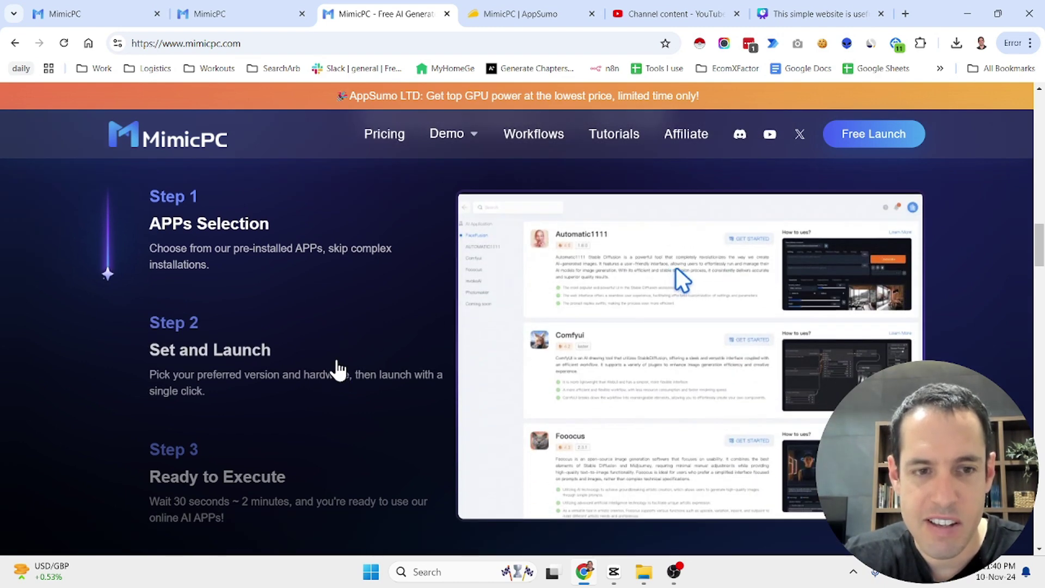
pyautogui.scroll(-3, 338, 370)
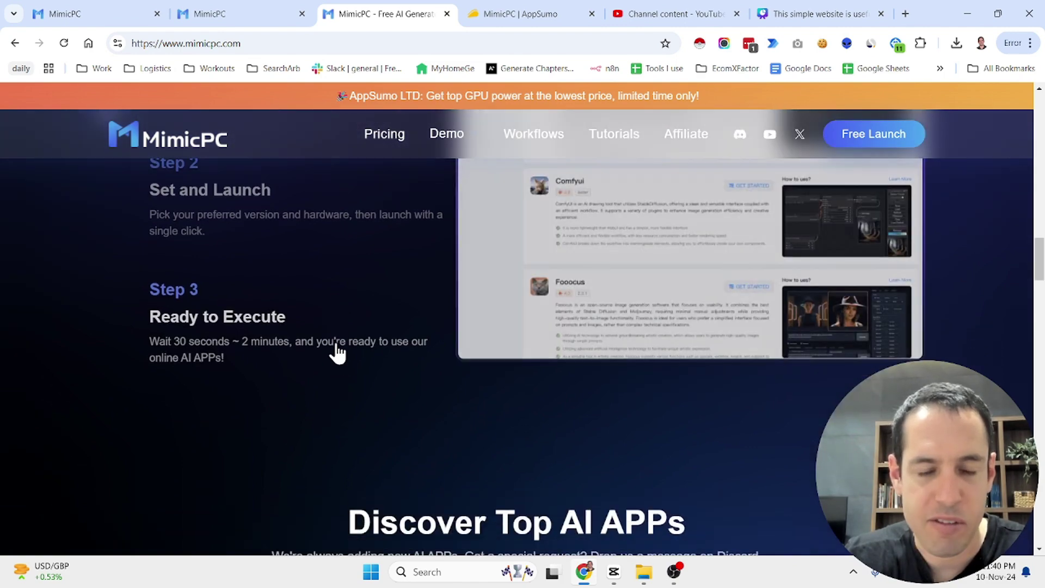
pyautogui.scroll(-3, 338, 353)
pyautogui.scroll(-5, 337, 346)
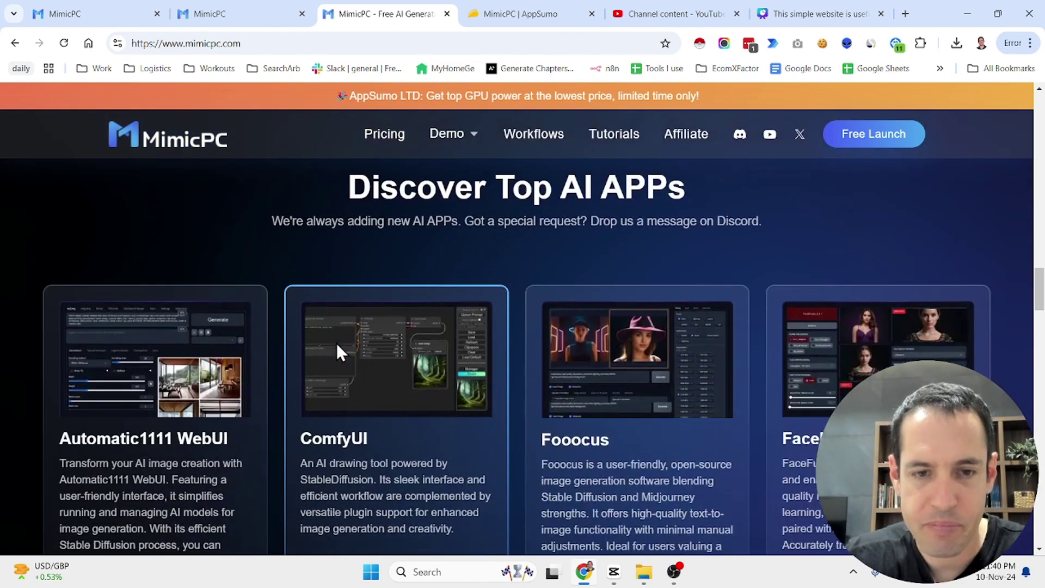
pyautogui.moveTo(174, 355)
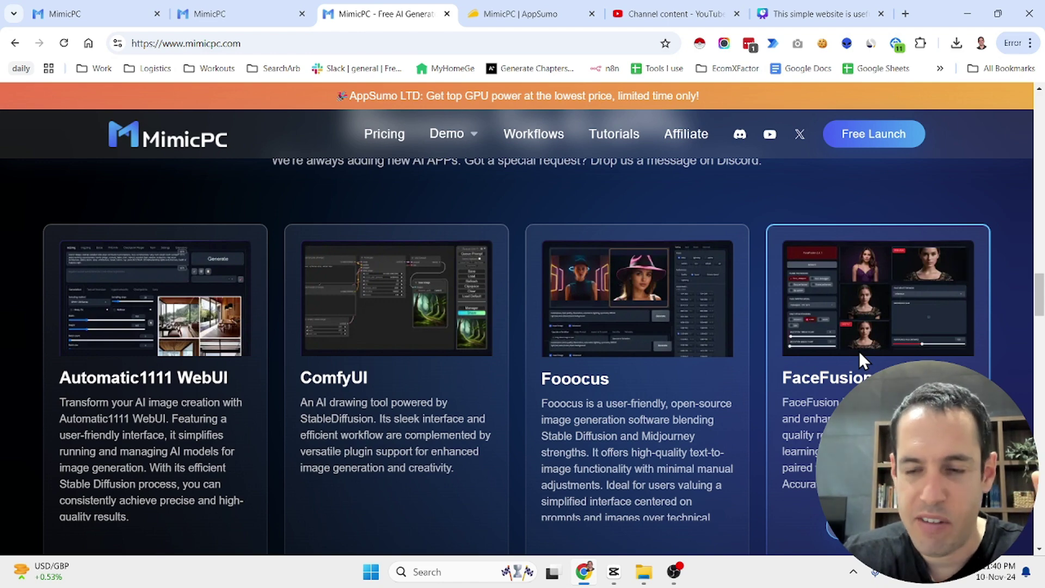
pyautogui.scroll(-5, 859, 351)
pyautogui.scroll(-5, 859, 351)
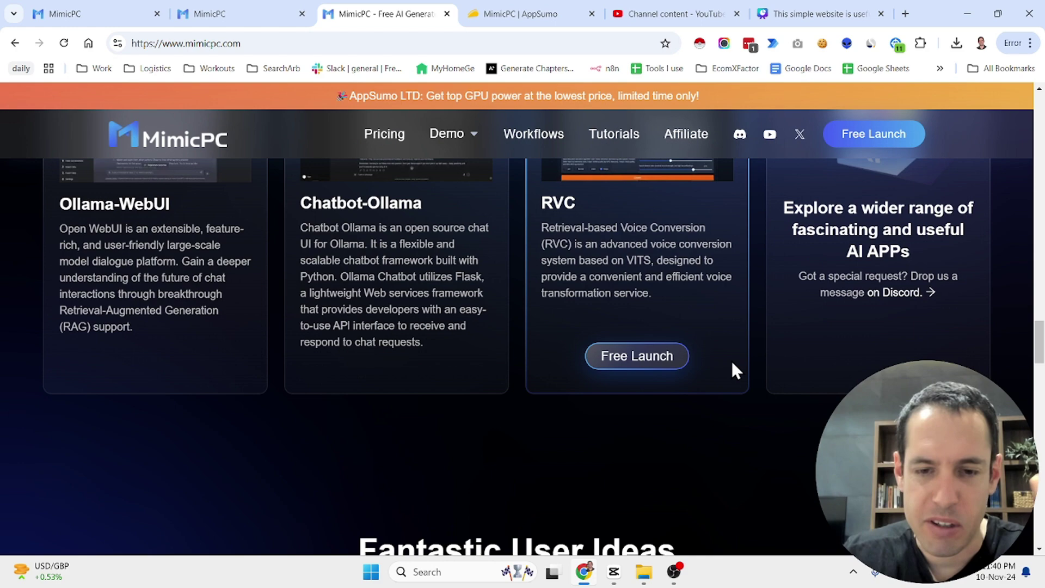
pyautogui.scroll(-4, 731, 359)
pyautogui.scroll(-4, 736, 371)
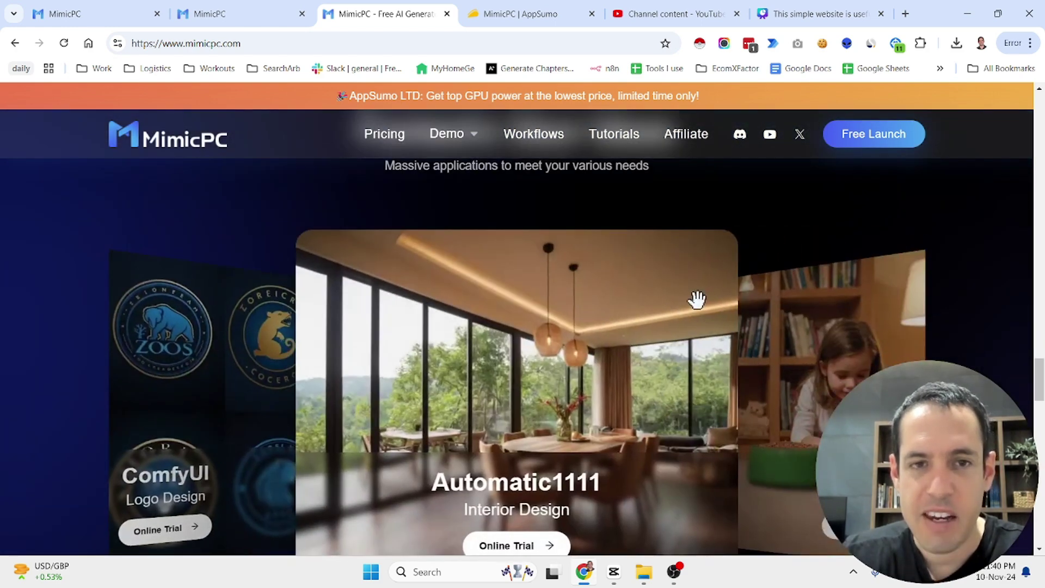
pyautogui.scroll(-2, 669, 357)
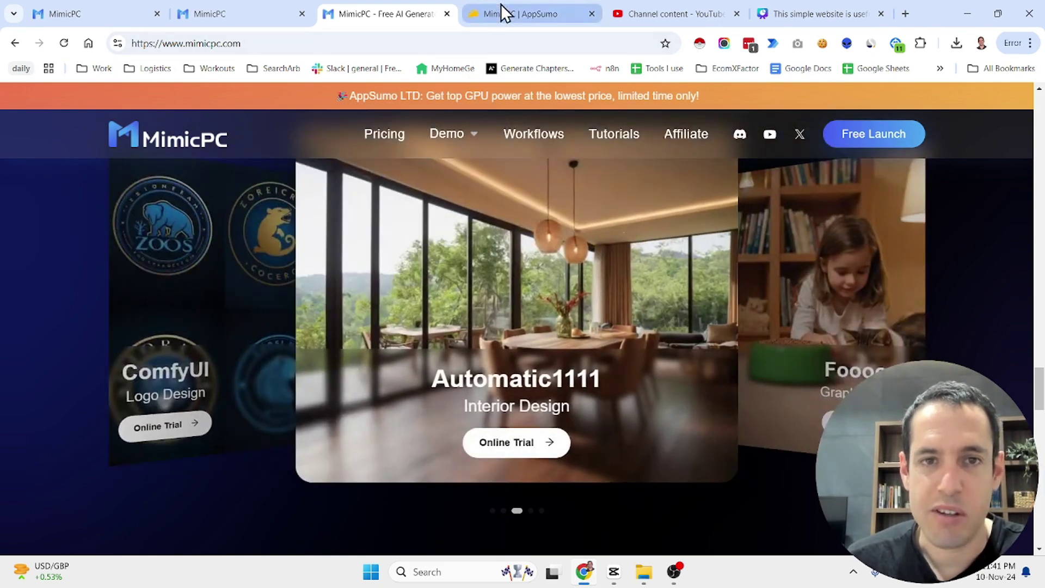
# From the MimicPC deal page, open the AppSumo homepage in a new tab and view Ending soon deals
pyautogui.click(501, 12)
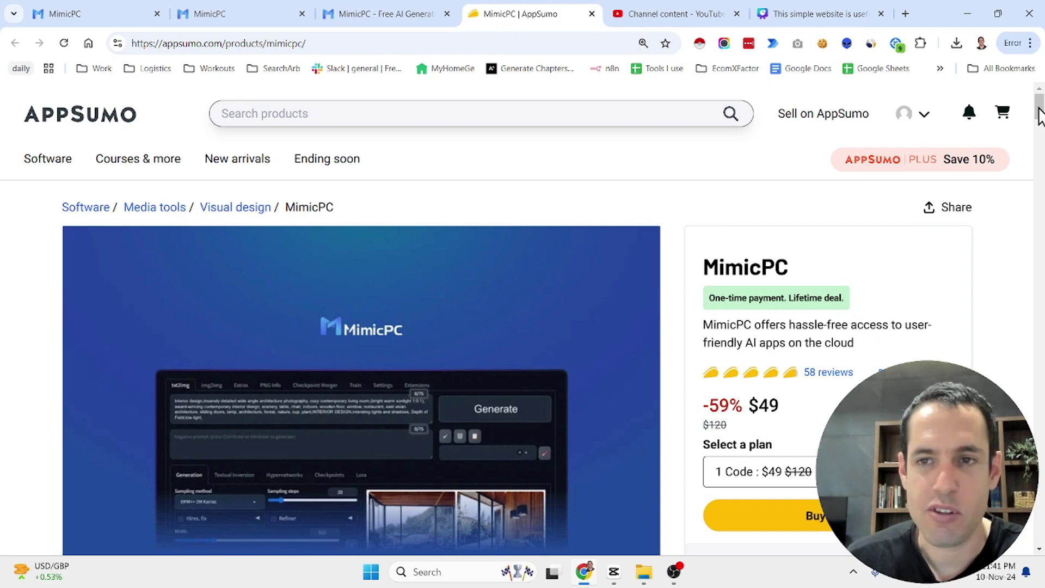
pyautogui.rightClick(101, 114)
pyautogui.click(123, 130)
pyautogui.click(584, 11)
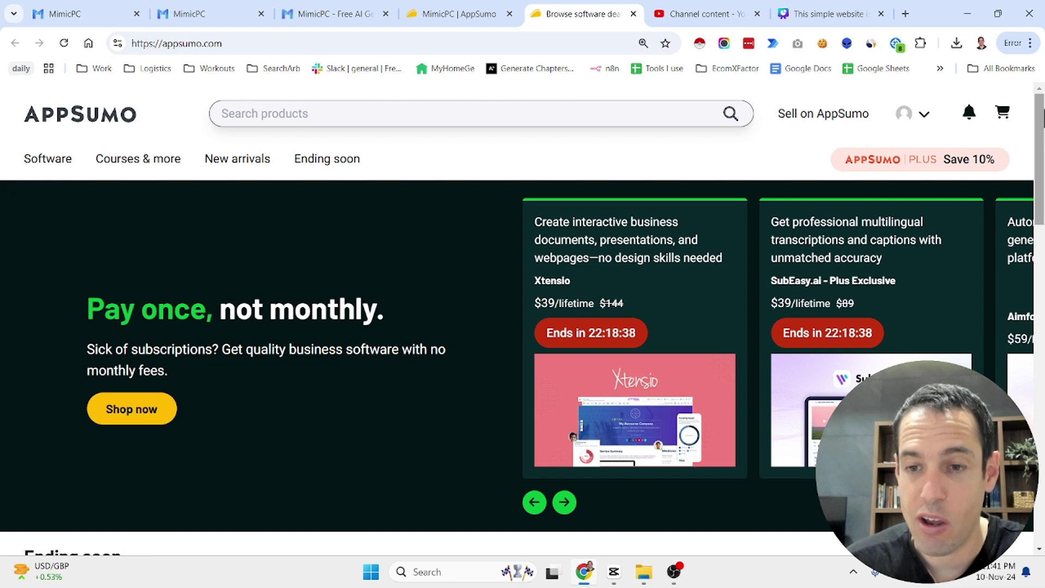
pyautogui.scroll(-3, 687, 161)
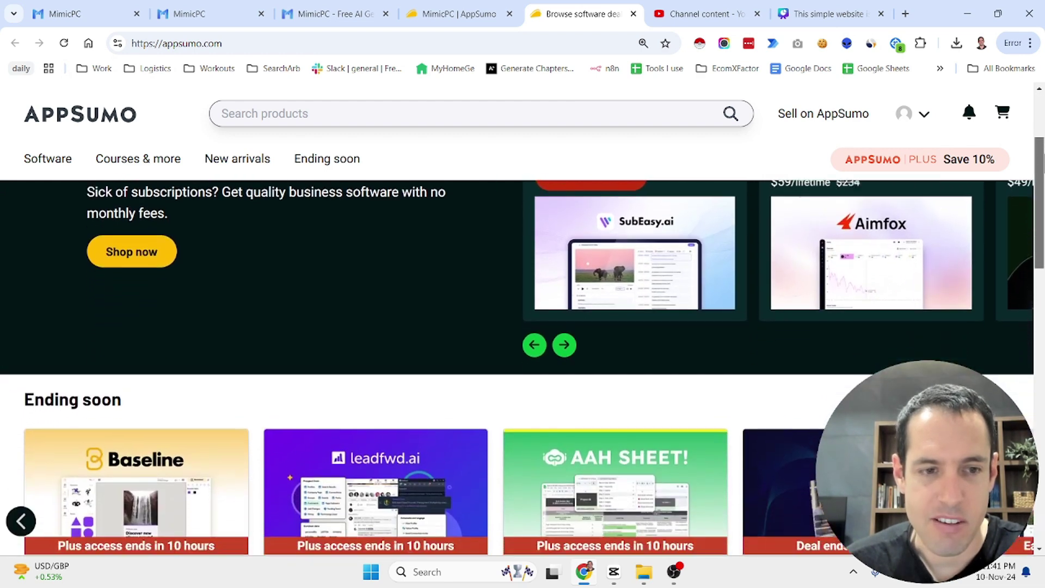
# Search AppSumo for 'instantly' and look over results like Charla, WoWy AI and Instantly
pyautogui.click(640, 116)
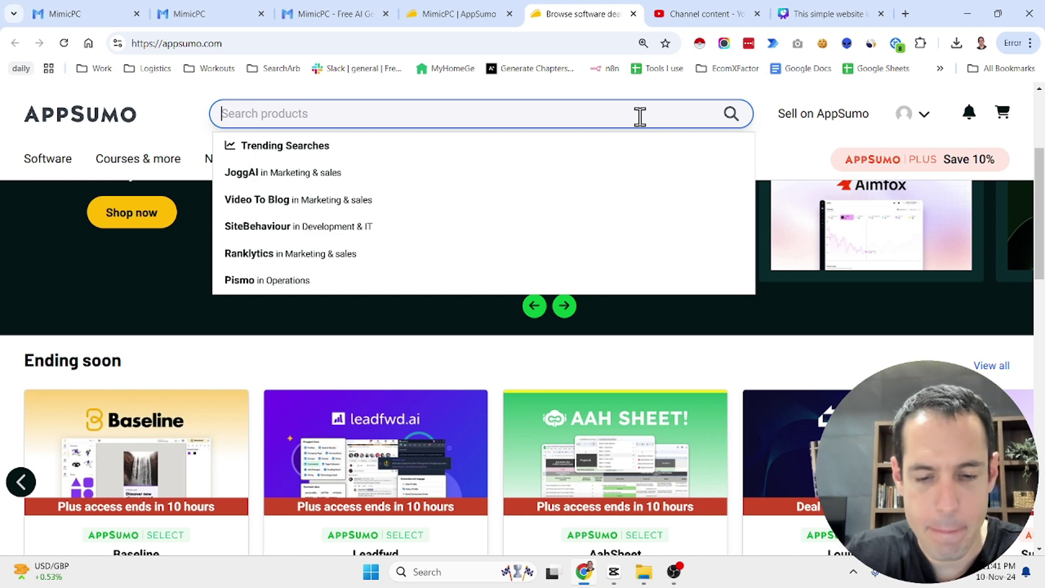
pyautogui.write('instantly')
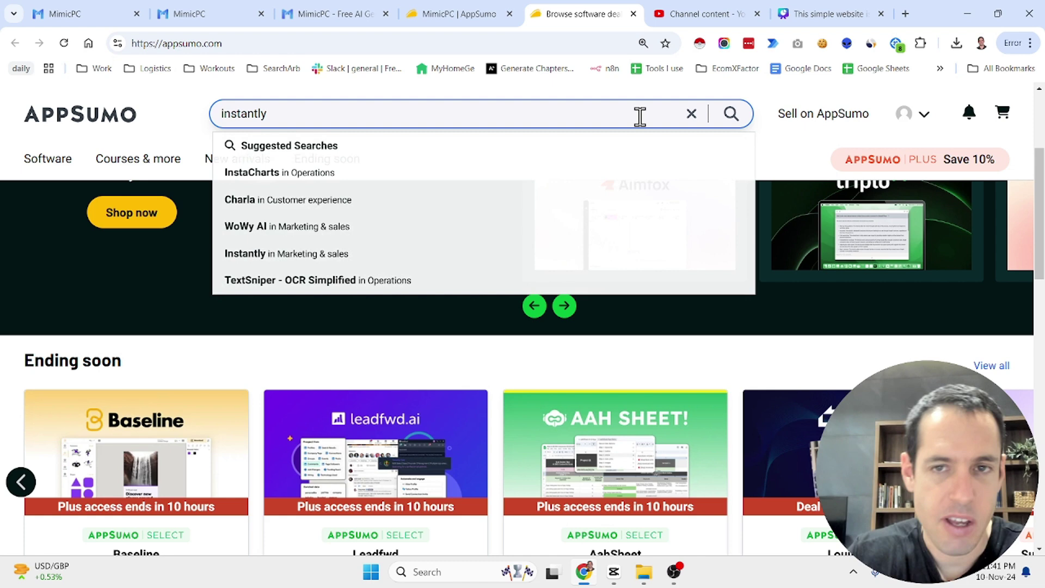
pyautogui.press('Return')
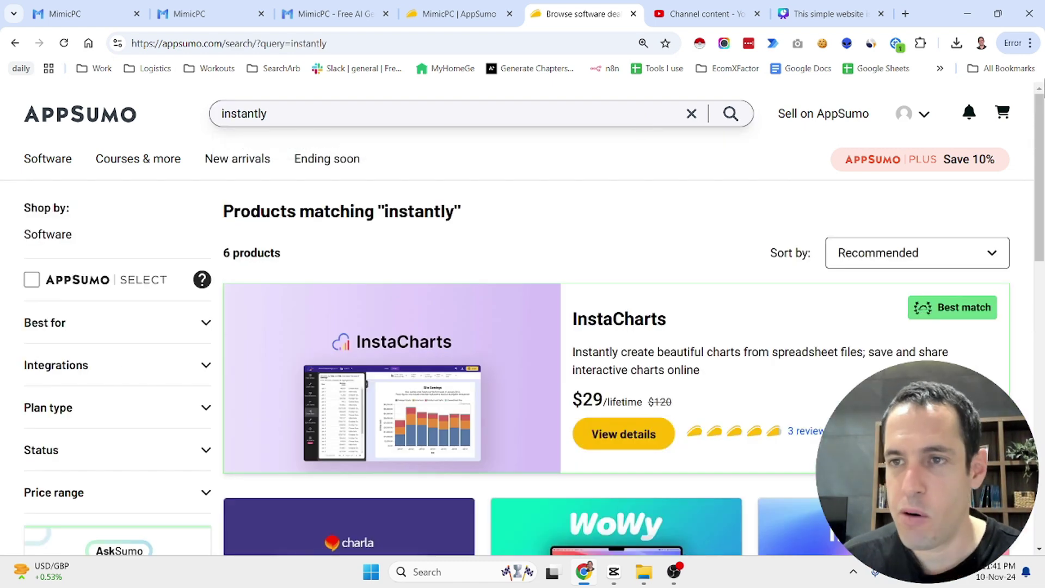
pyautogui.scroll(-3, 959, 278)
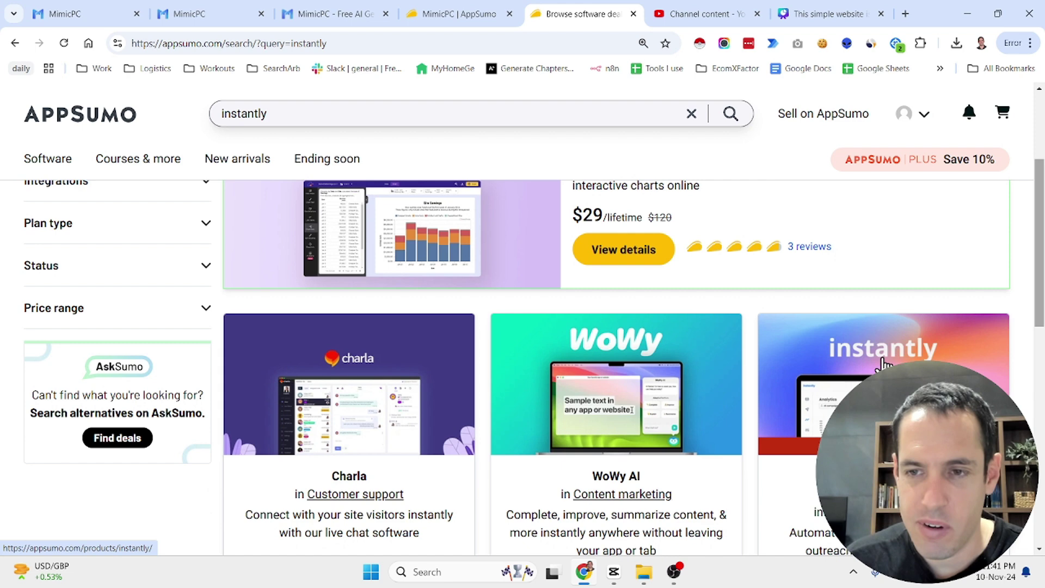
pyautogui.scroll(-2, 472, 356)
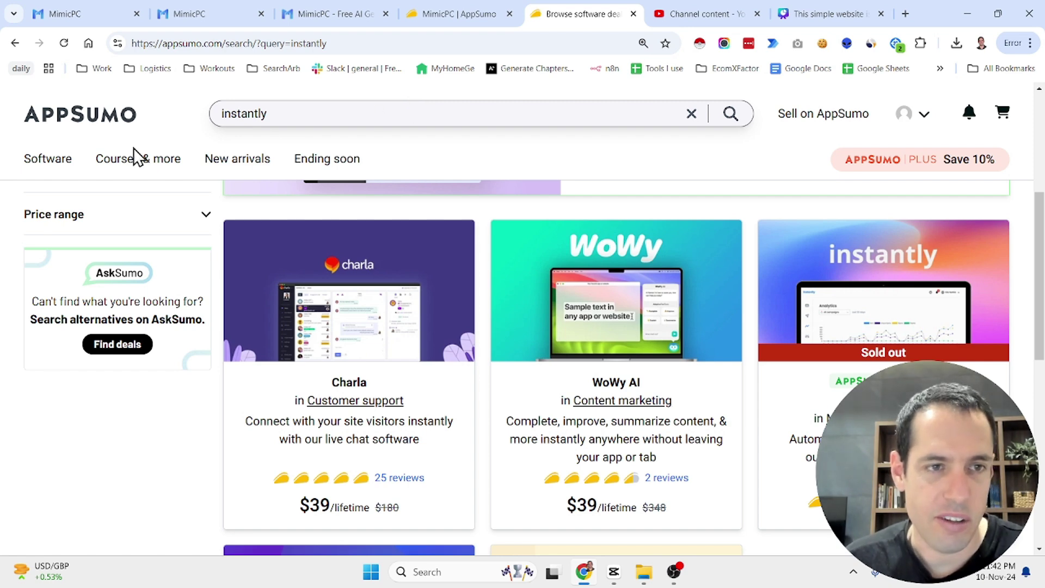
# Open the Browse software catalogue of 407 products and scroll down its deal grid
pyautogui.click(50, 164)
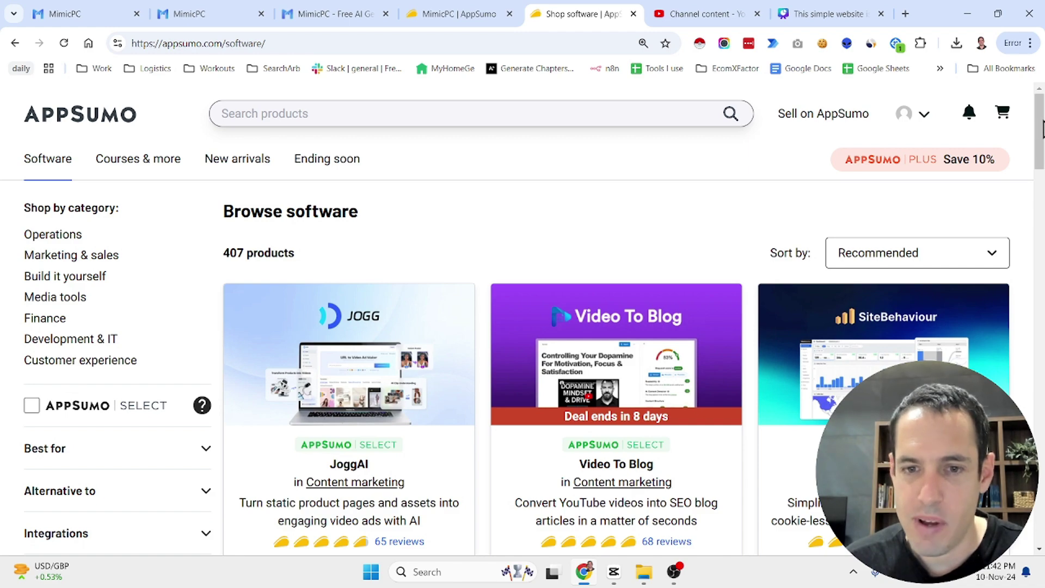
pyautogui.moveTo(1042, 129); pyautogui.dragTo(1043, 197)
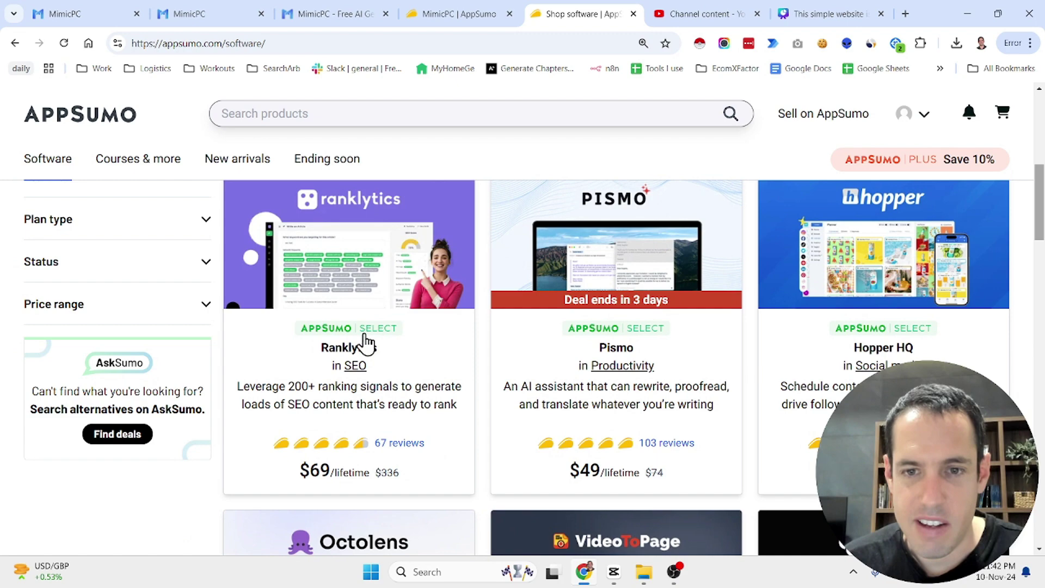
pyautogui.moveTo(1044, 205); pyautogui.dragTo(1043, 268)
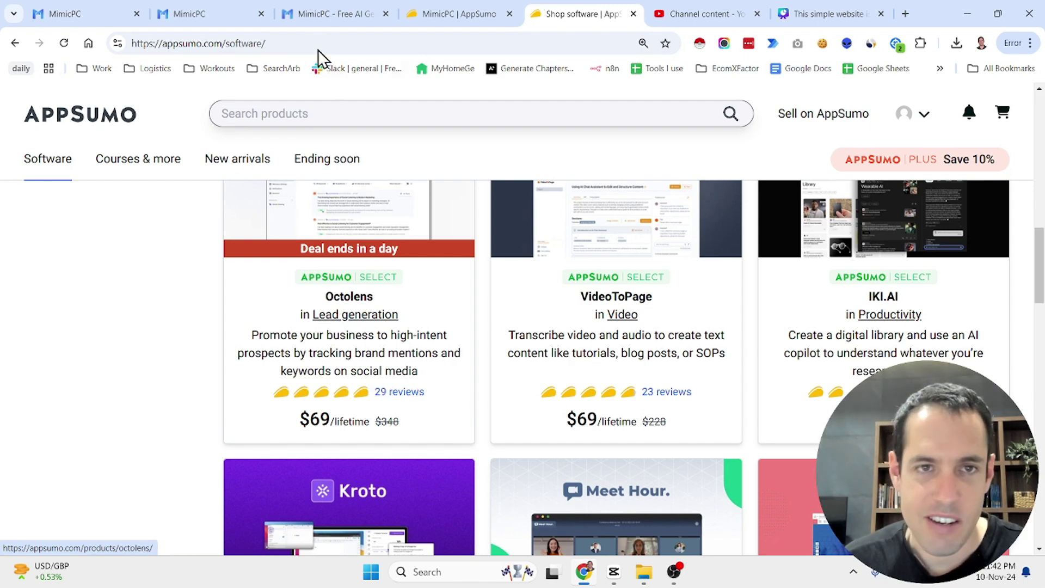
# Return to the MimicPC deal page and read past TL;DR, At-a-glance and Overview to From the founders
pyautogui.click(439, 16)
pyautogui.moveTo(924, 113)
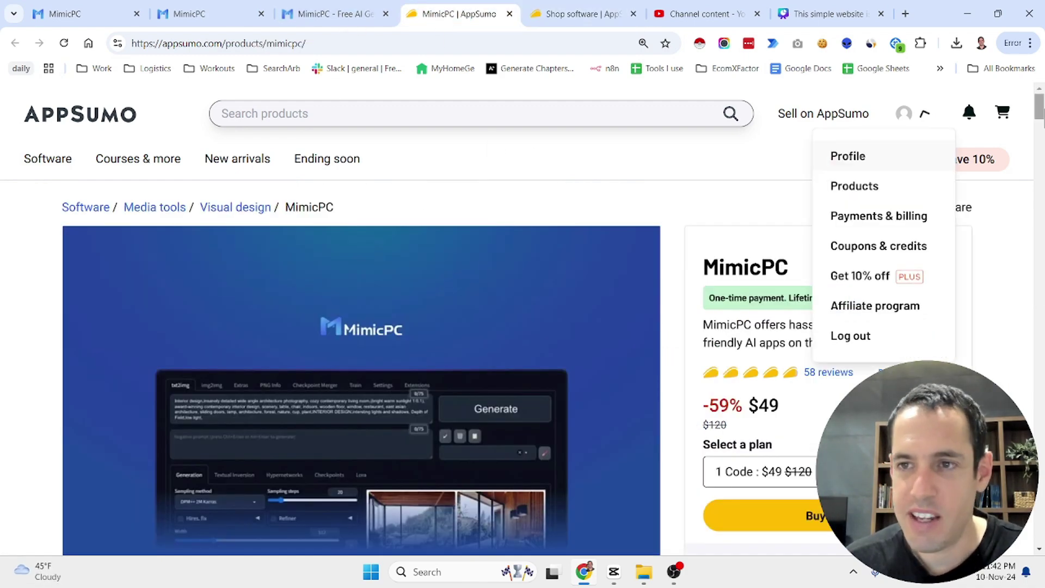
pyautogui.scroll(-10, 295, 243)
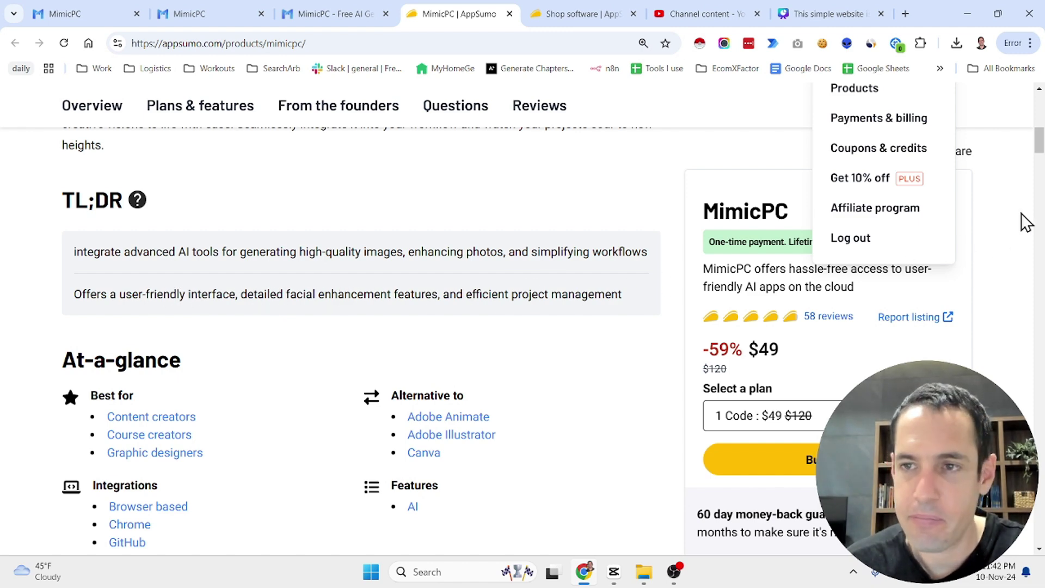
pyautogui.scroll(-4, 349, 218)
pyautogui.scroll(1, 349, 218)
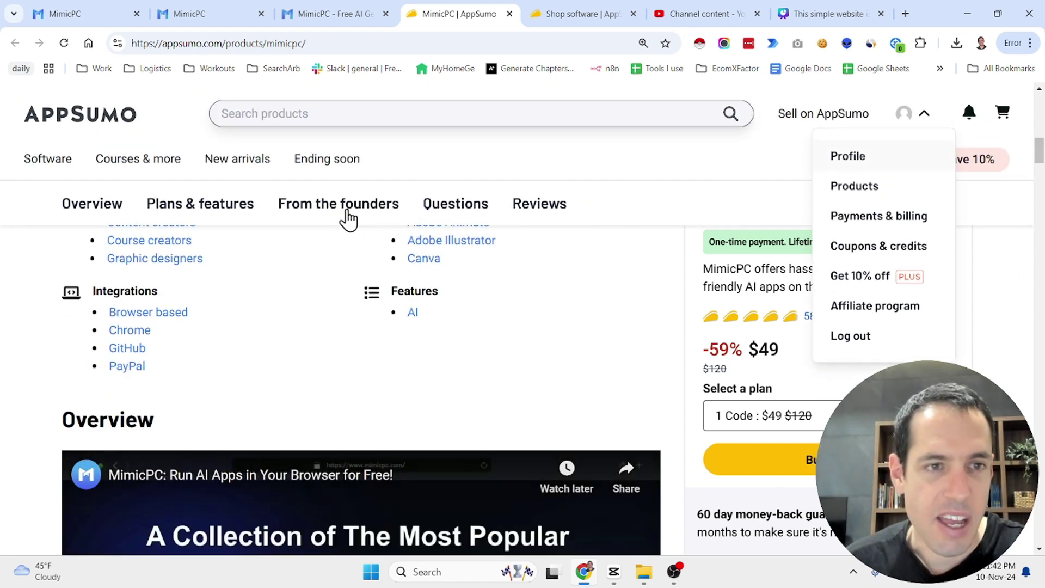
pyautogui.scroll(-8, 245, 333)
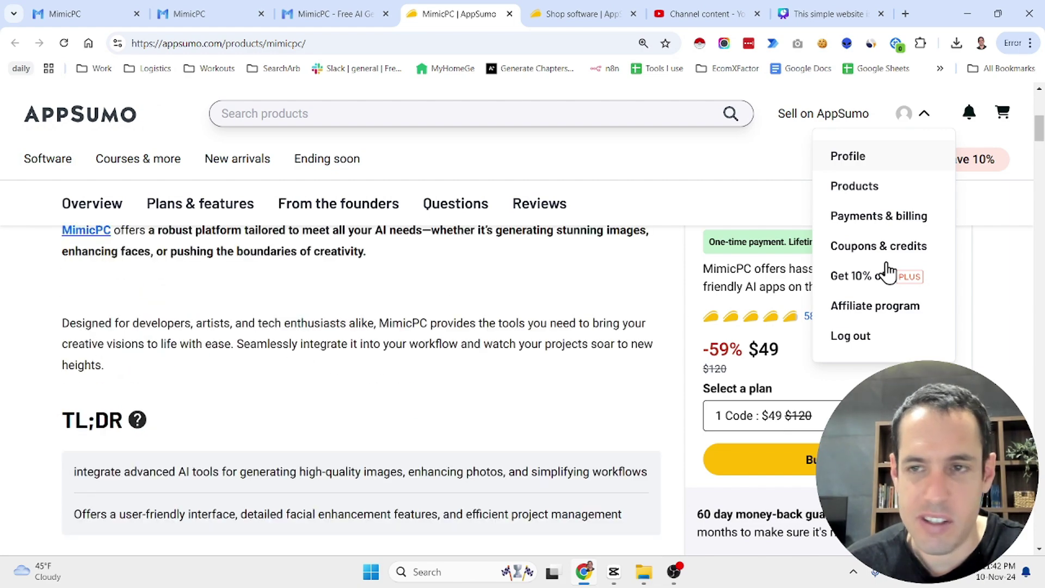
pyautogui.moveTo(1040, 133)
pyautogui.mouseDown()
pyautogui.moveTo(1041, 157)
pyautogui.moveTo(1042, 147)
pyautogui.mouseUp()
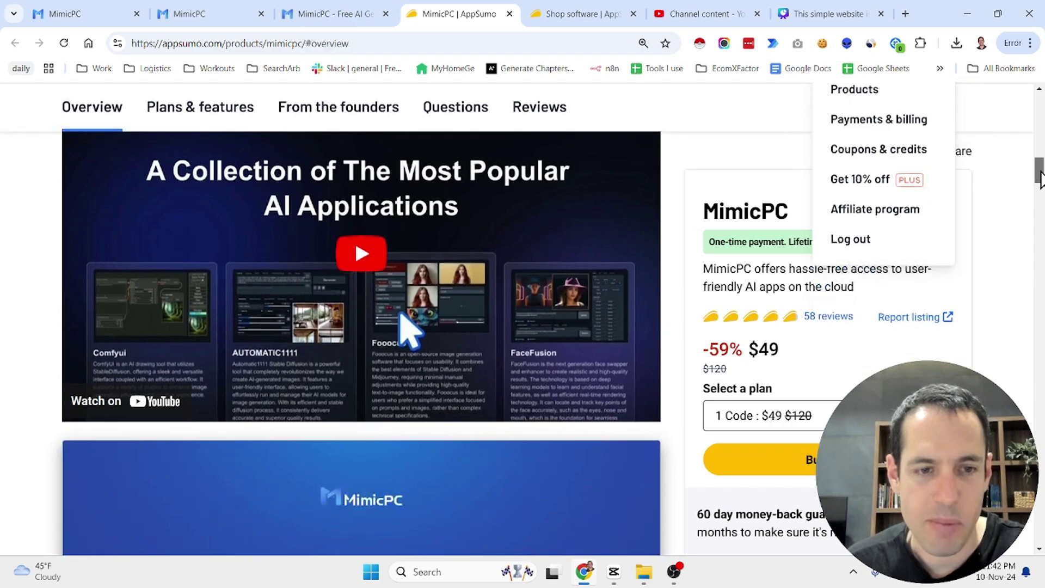
pyautogui.moveTo(1040, 177); pyautogui.dragTo(1036, 394)
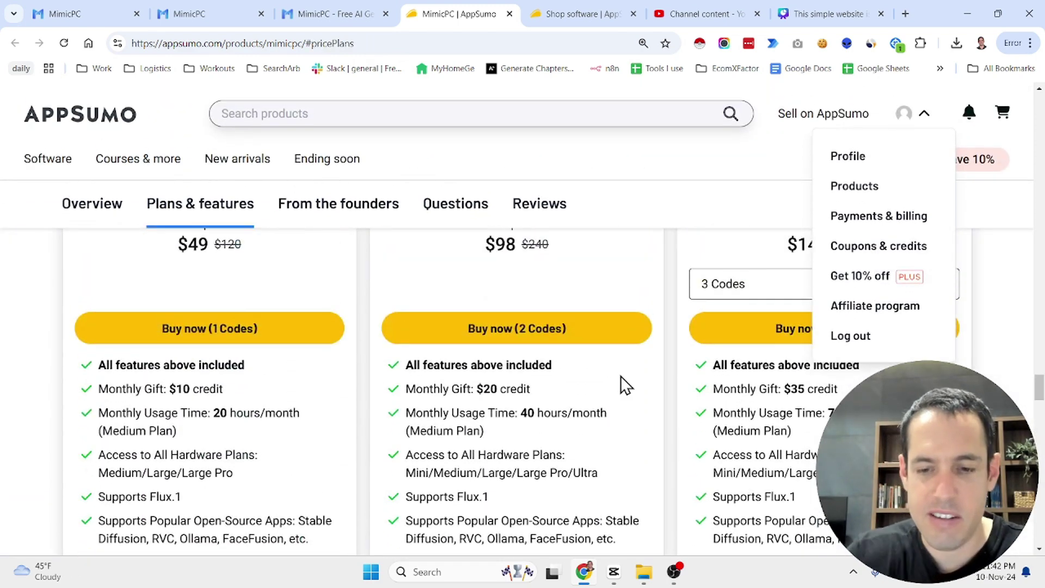
# Zoom the browser out and scroll to compare the $49, $98 and $147 MimicPC plan cards
pyautogui.hotkey('ctrl', '-')
pyautogui.scroll(1, 532, 369)
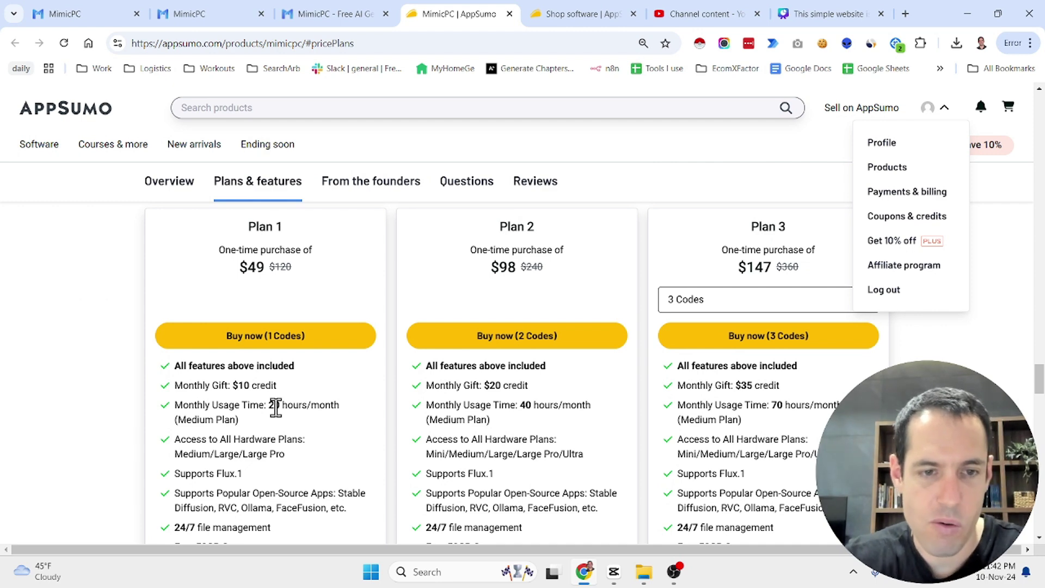
pyautogui.scroll(-2, 267, 414)
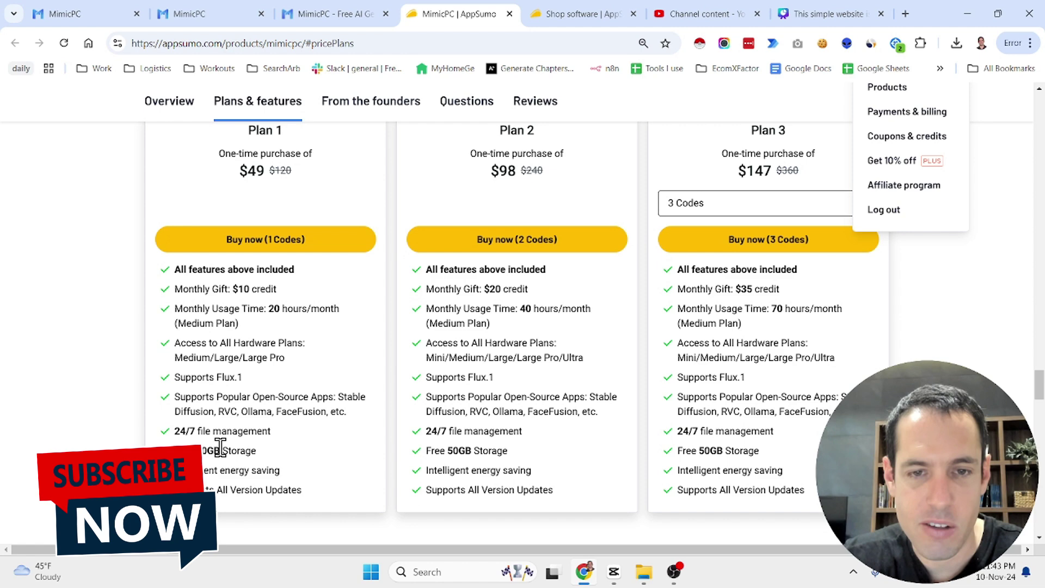
pyautogui.scroll(2, 491, 408)
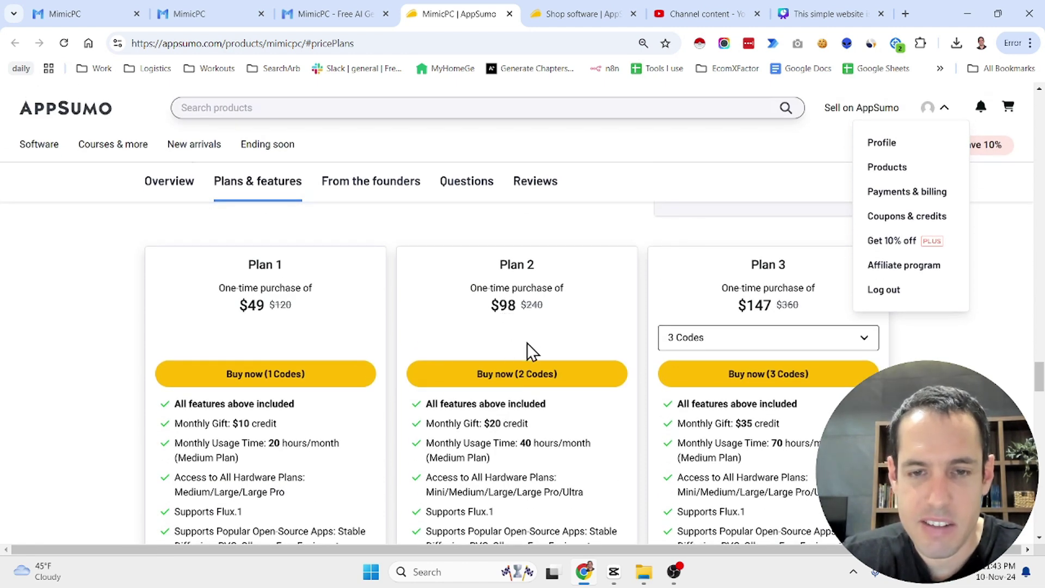
pyautogui.scroll(-2, 556, 410)
pyautogui.scroll(-1, 557, 409)
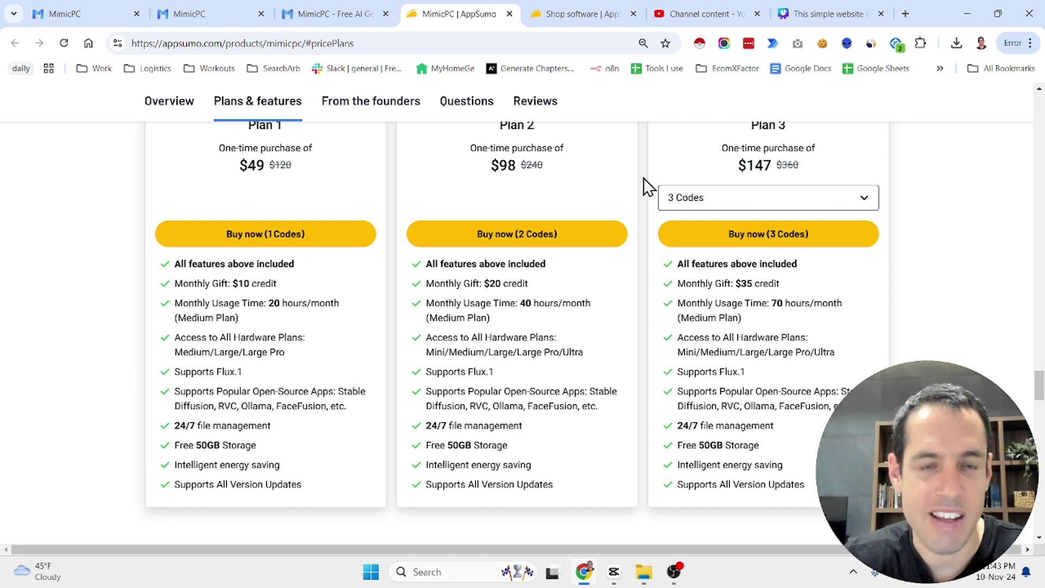
# Check the running ComfyUI workspace and MimicPC dashboard, then go to Discover Workflows
pyautogui.click(331, 9)
pyautogui.click(232, 16)
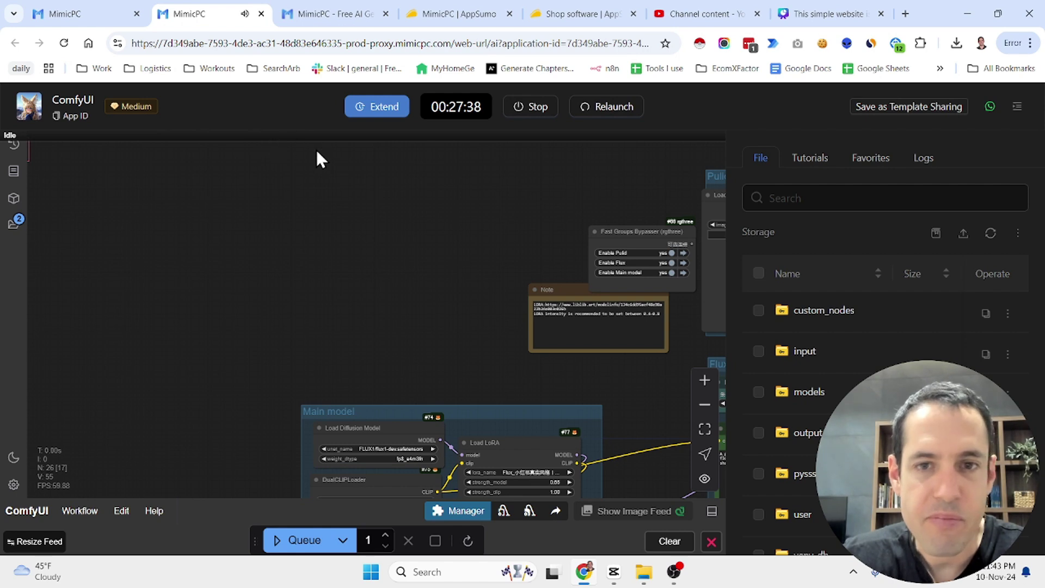
pyautogui.click(76, 13)
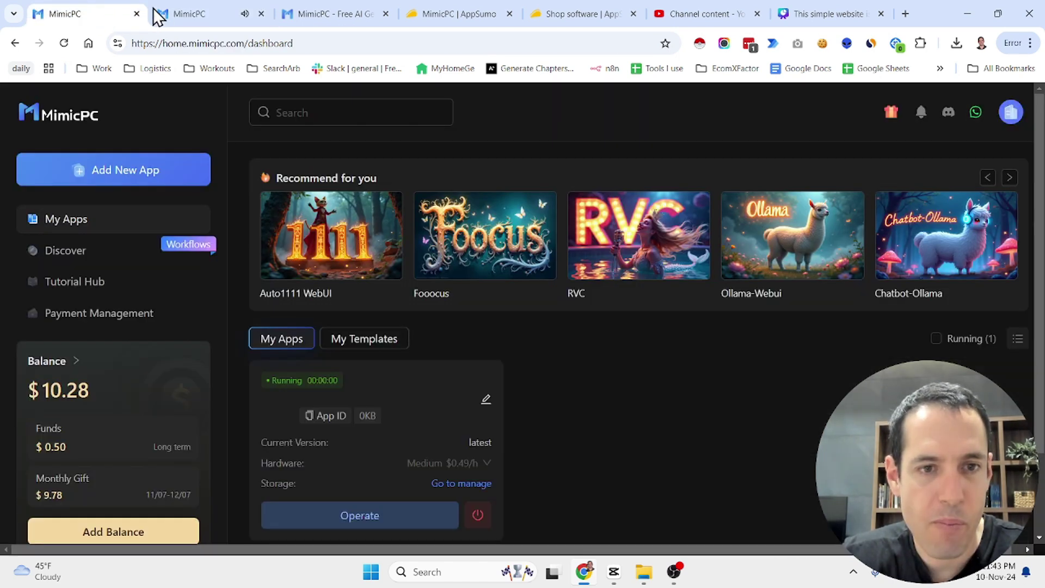
pyautogui.click(234, 17)
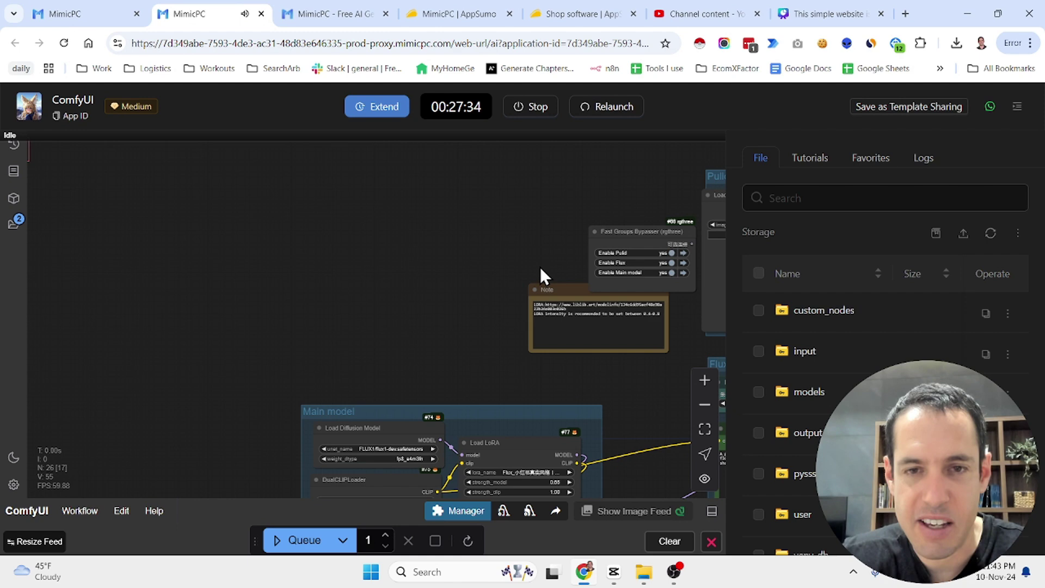
pyautogui.click(105, 14)
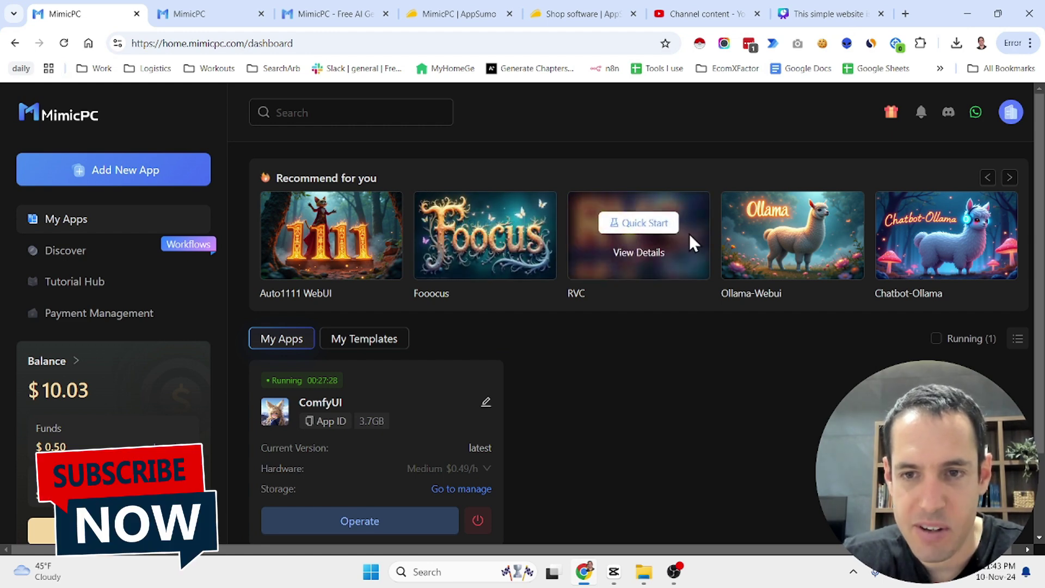
pyautogui.moveTo(749, 246)
pyautogui.click(69, 253)
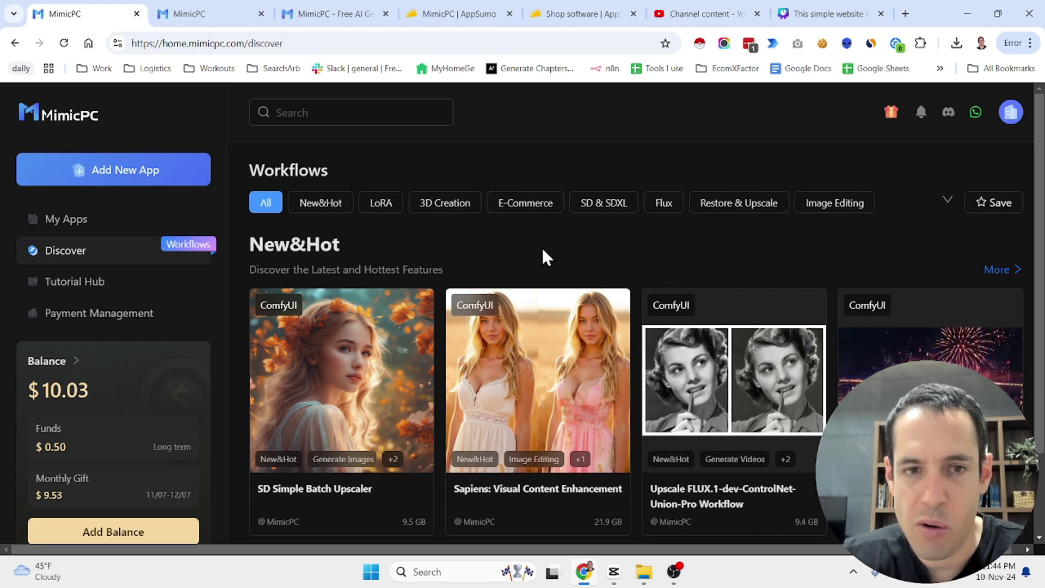
# Scroll past New&Hot workflows like Live Portrait Img2Video and Mochi Txt2Video to the LoRA section
pyautogui.scroll(-2, 544, 256)
pyautogui.scroll(2, 543, 256)
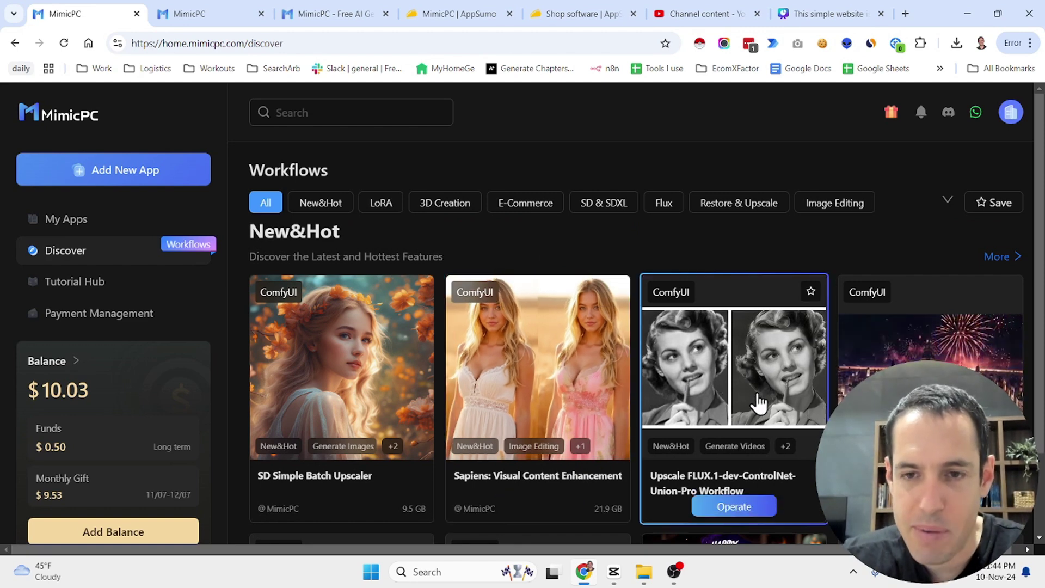
pyautogui.scroll(-1, 760, 403)
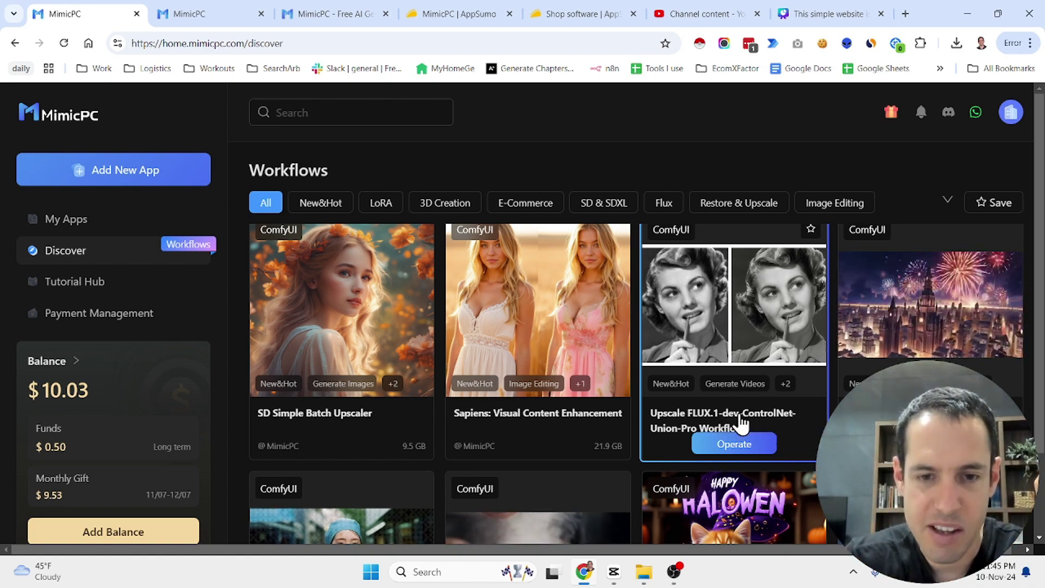
pyautogui.scroll(-5, 740, 422)
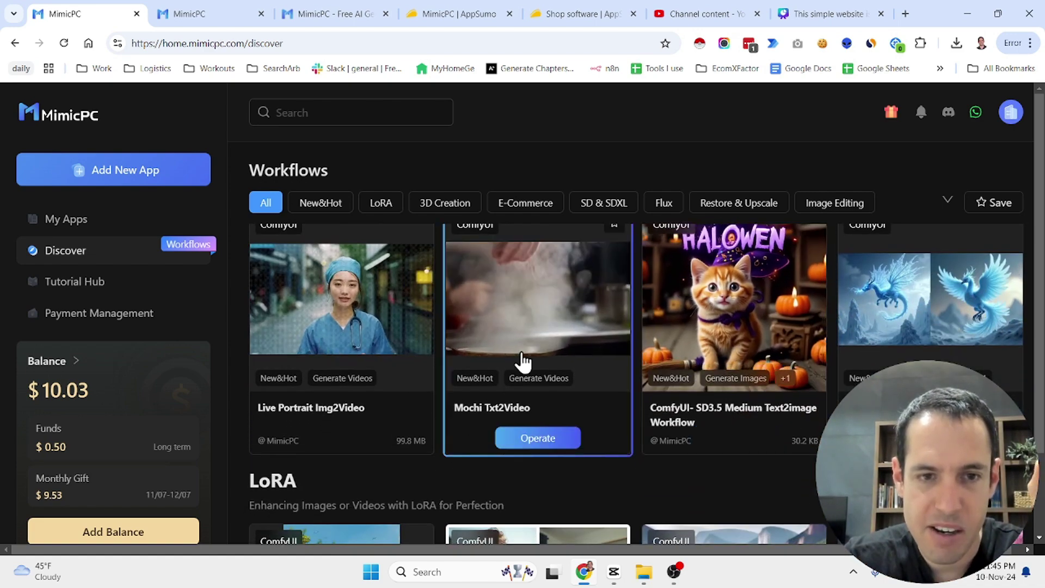
pyautogui.click(310, 17)
pyautogui.click(220, 13)
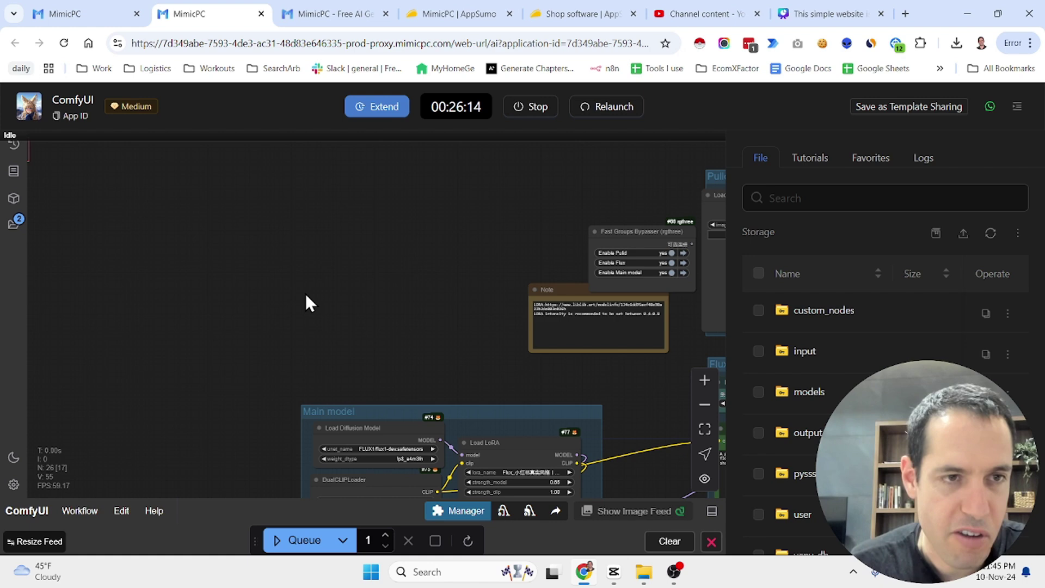
pyautogui.scroll(3, 292, 316)
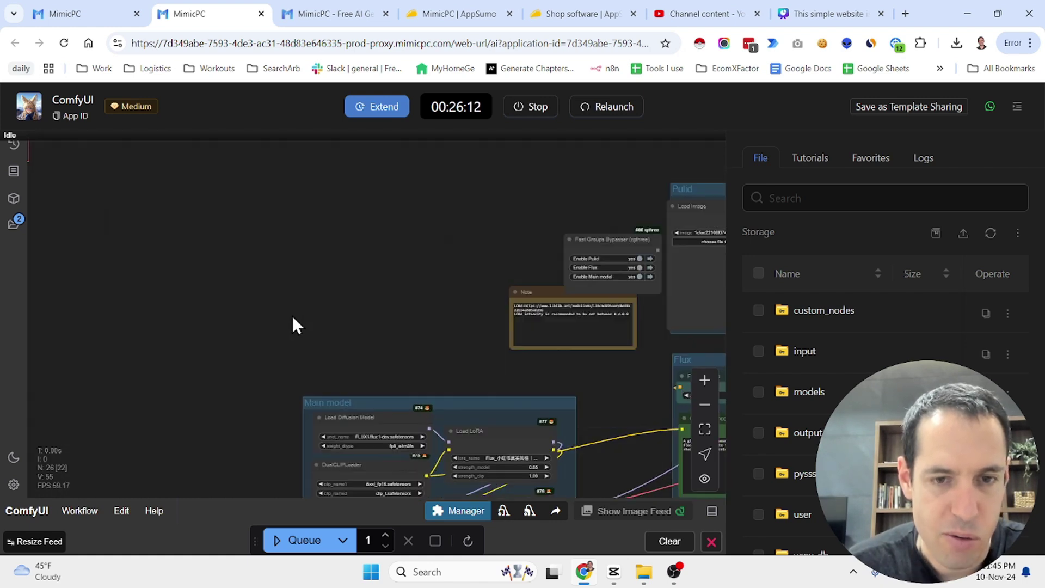
pyautogui.moveTo(258, 259); pyautogui.dragTo(78, 229)
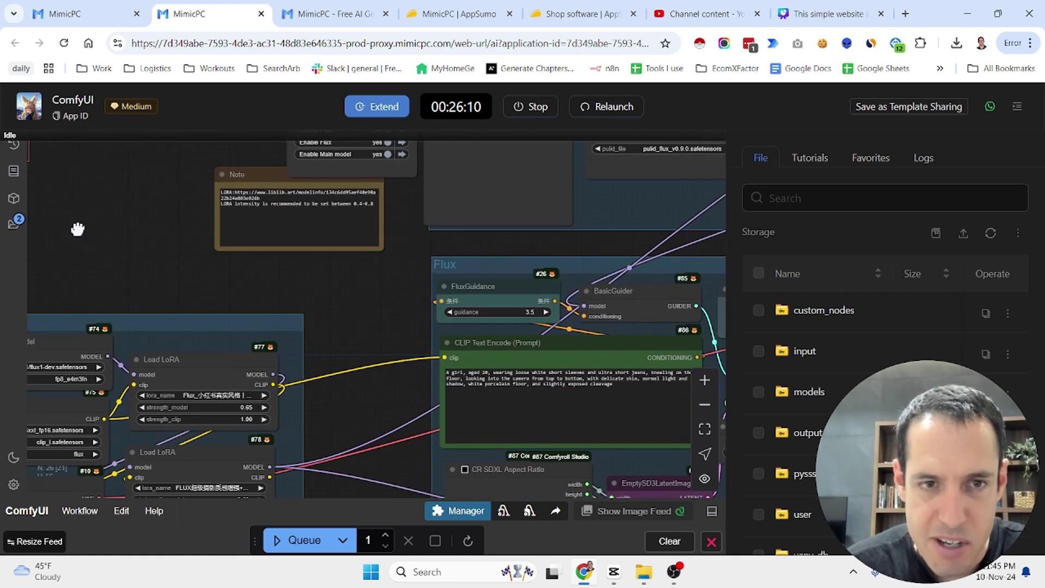
pyautogui.scroll(-5, 123, 240)
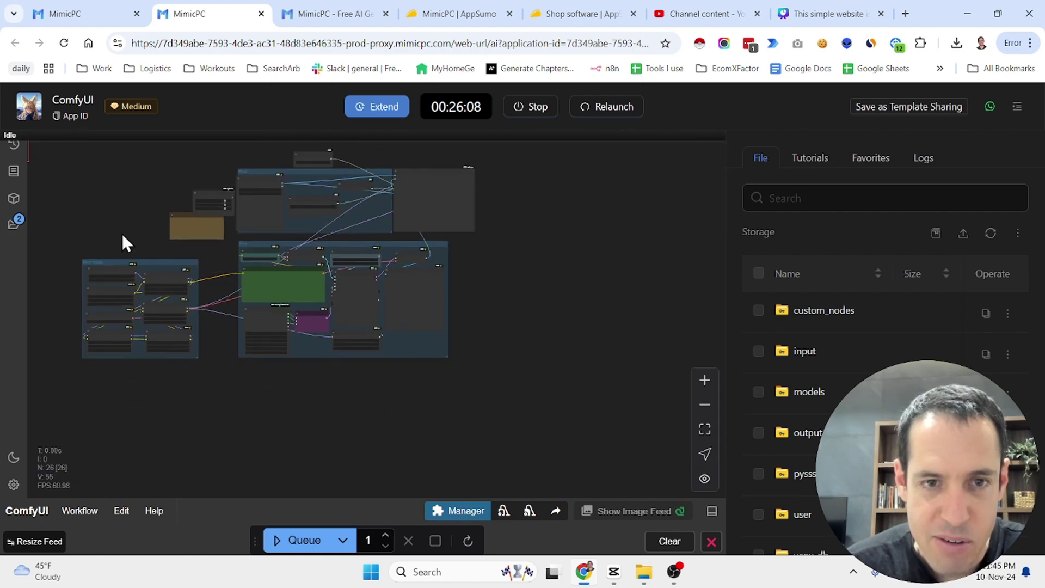
pyautogui.scroll(5, 119, 233)
pyautogui.scroll(-1, 136, 233)
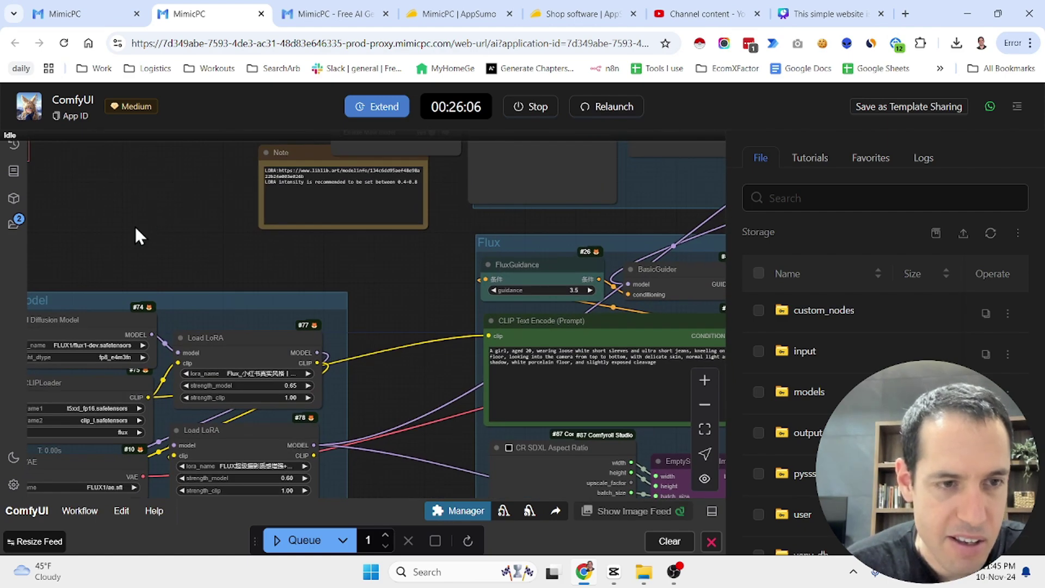
pyautogui.moveTo(136, 234); pyautogui.dragTo(199, 233)
pyautogui.moveTo(268, 212); pyautogui.dragTo(209, 197)
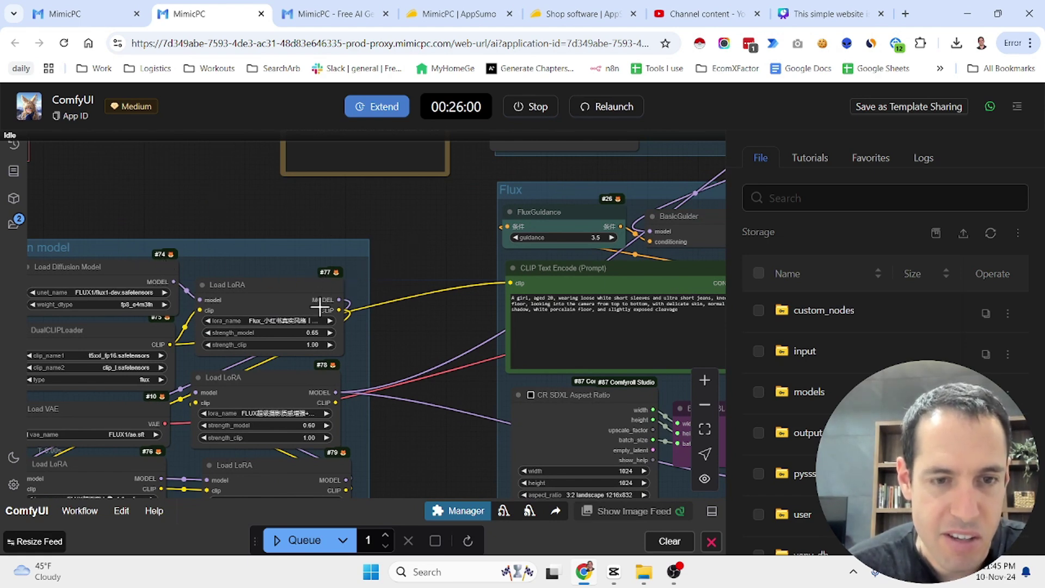
pyautogui.scroll(-5, 397, 239)
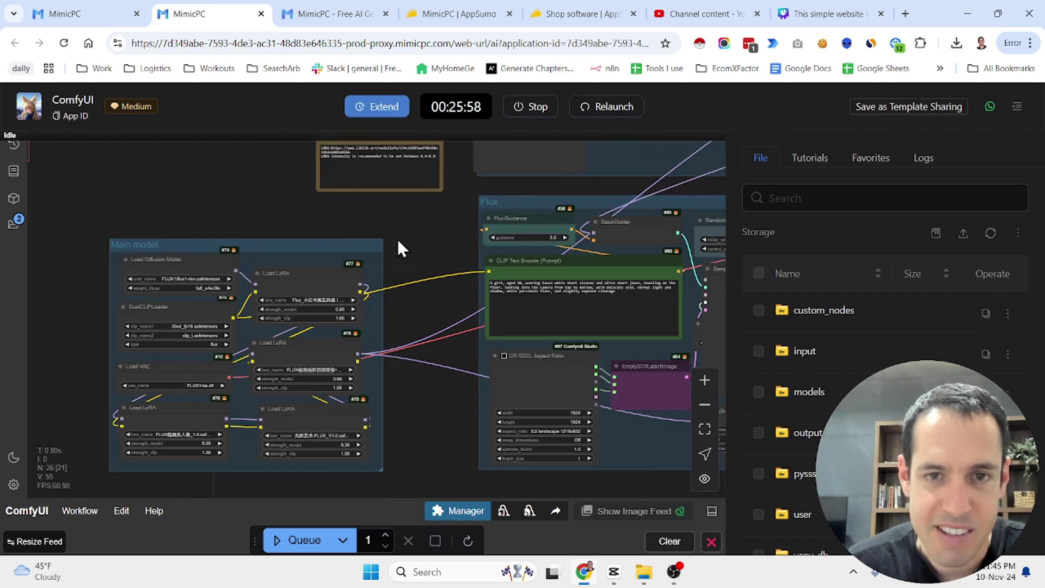
pyautogui.scroll(6, 398, 239)
pyautogui.scroll(3, 381, 284)
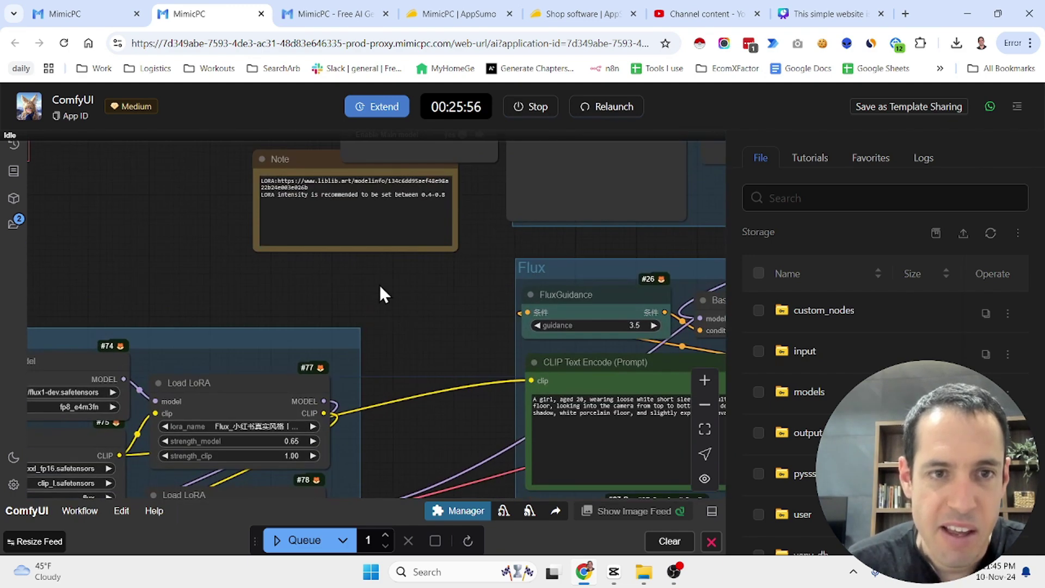
pyautogui.scroll(-4, 381, 283)
pyautogui.moveTo(386, 289); pyautogui.dragTo(348, 343)
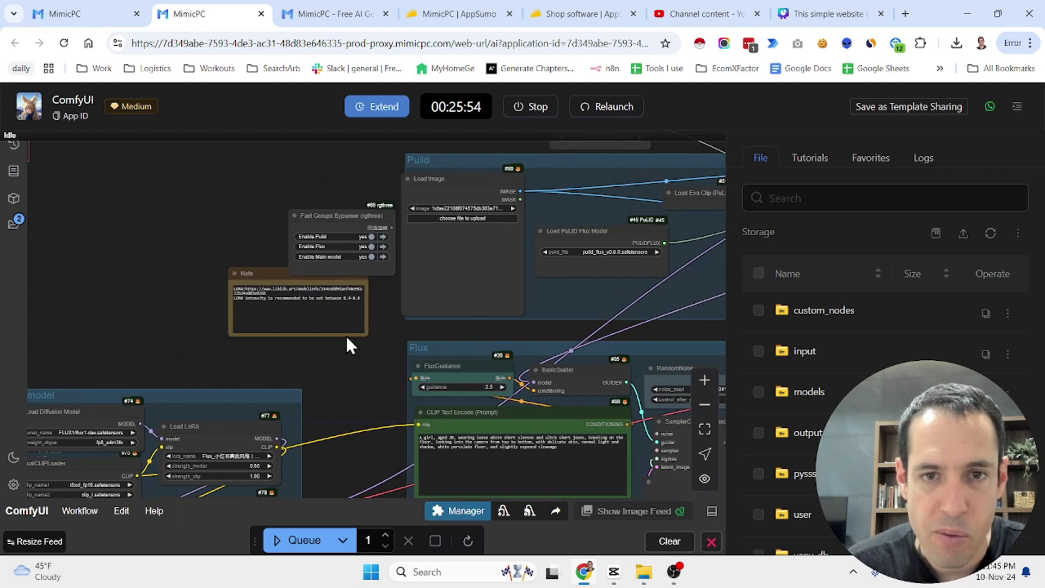
pyautogui.scroll(-5, 427, 282)
pyautogui.moveTo(402, 209); pyautogui.dragTo(262, 164)
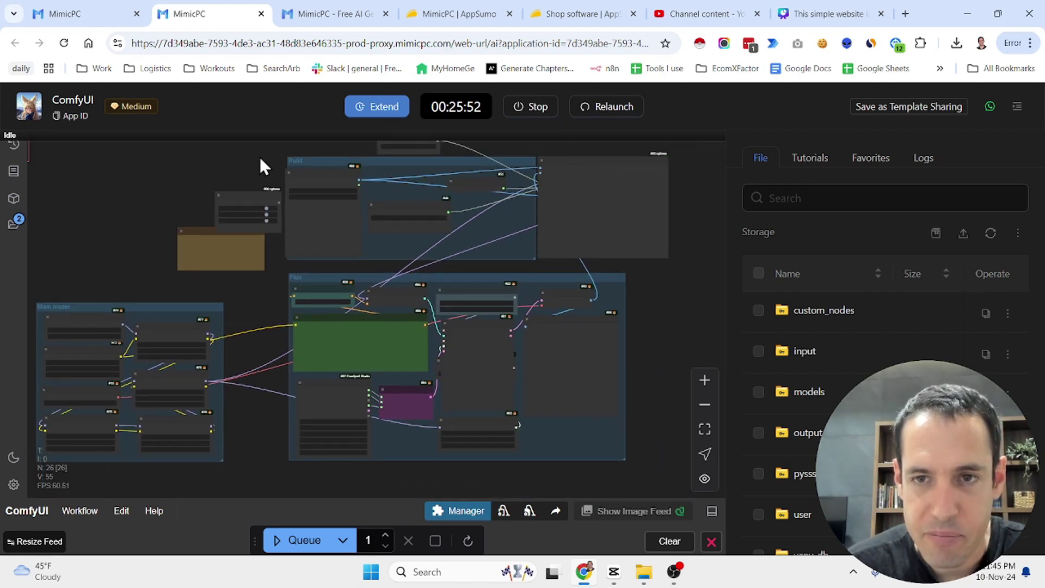
pyautogui.scroll(3, 455, 257)
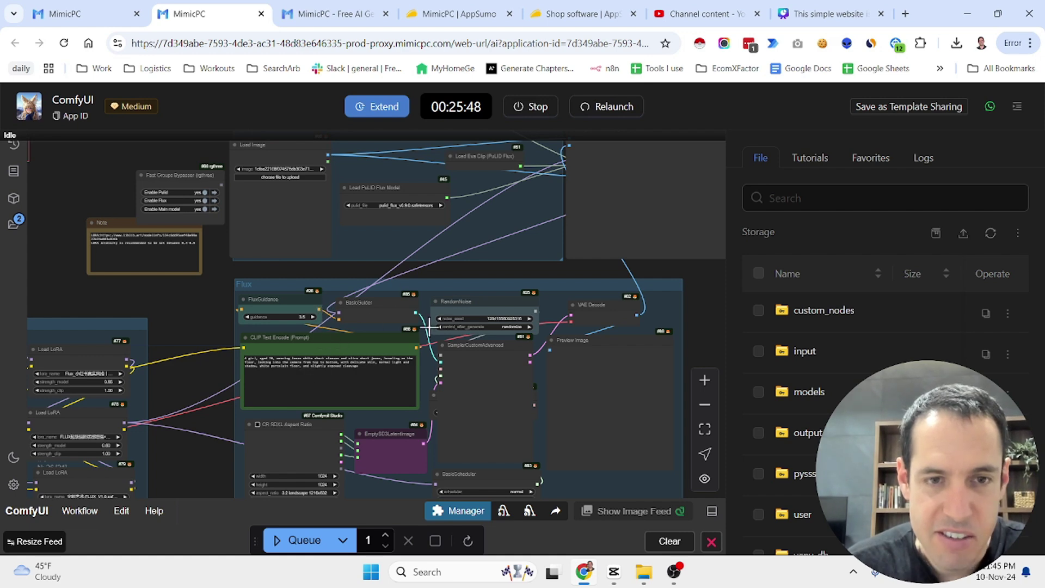
pyautogui.scroll(8, 360, 319)
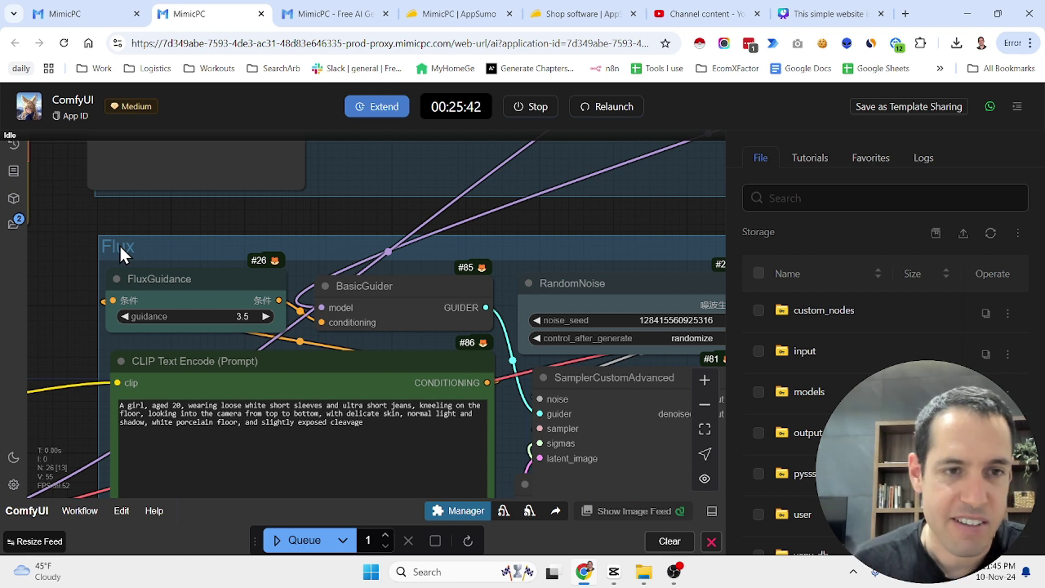
pyautogui.scroll(-10, 120, 247)
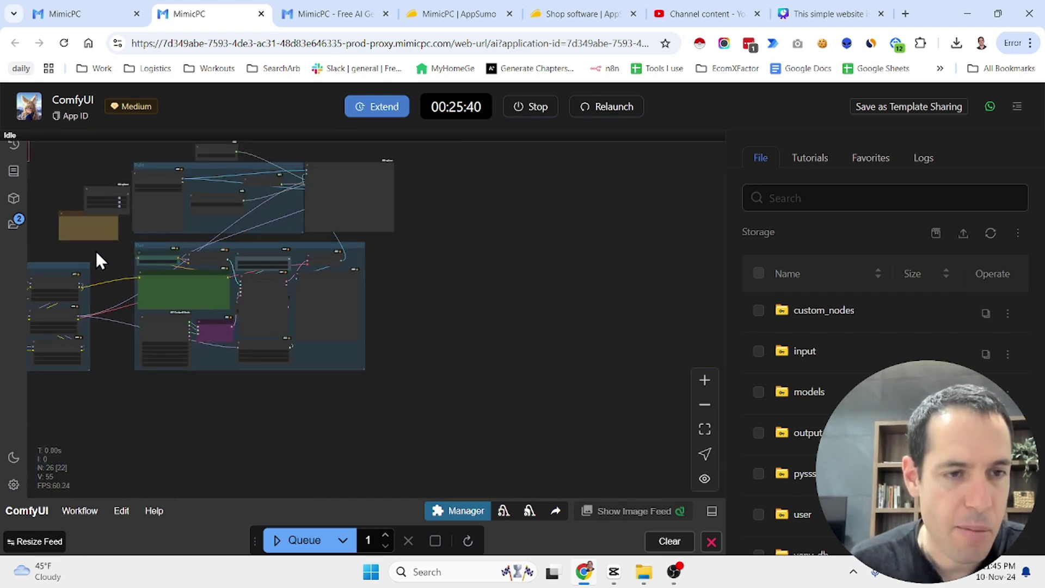
pyautogui.moveTo(96, 252); pyautogui.dragTo(241, 252)
pyautogui.scroll(10, 179, 256)
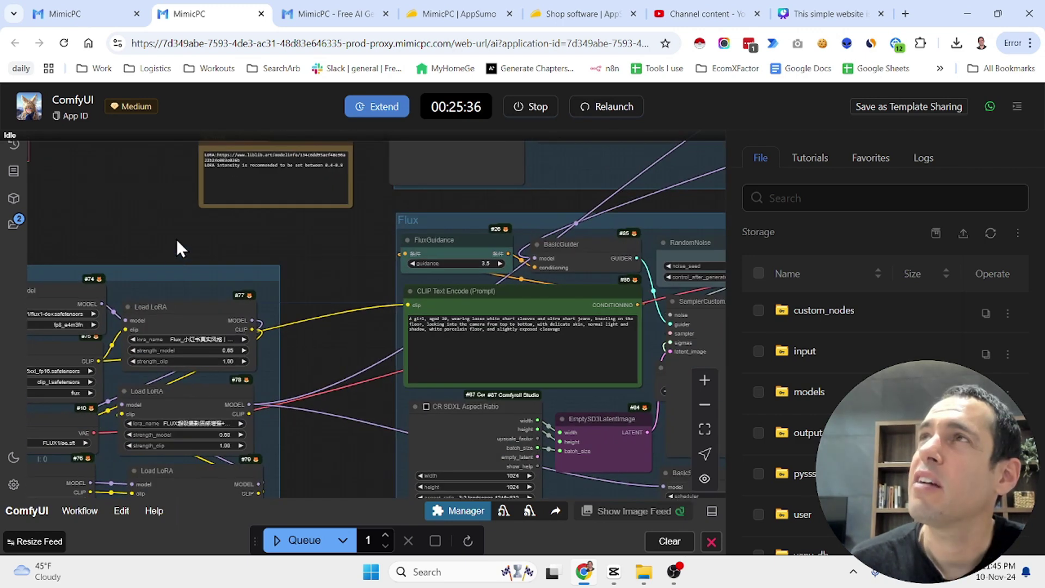
pyautogui.moveTo(155, 240); pyautogui.dragTo(244, 239)
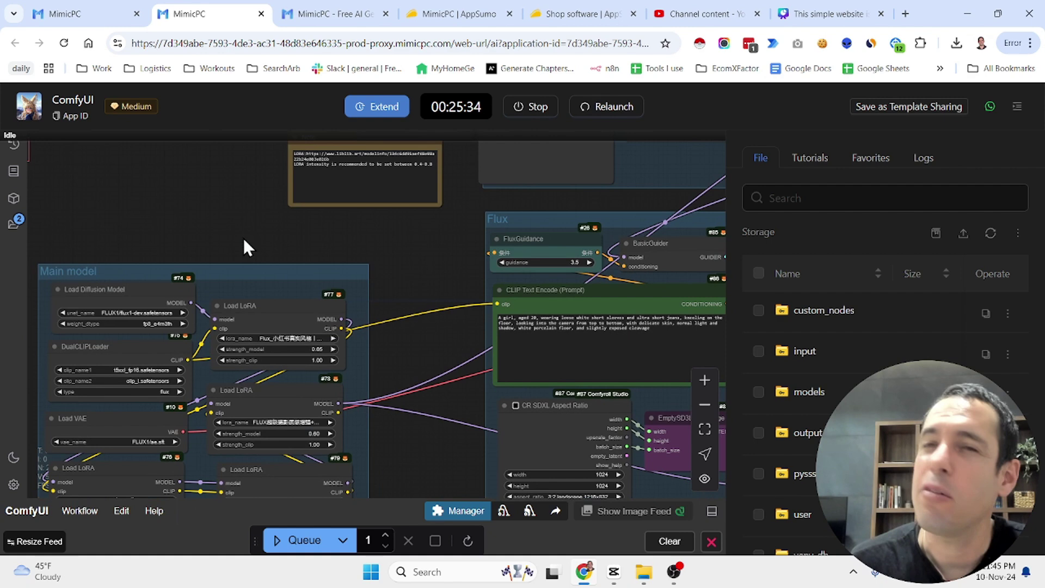
pyautogui.scroll(2, 201, 253)
pyautogui.moveTo(147, 242); pyautogui.dragTo(315, 213)
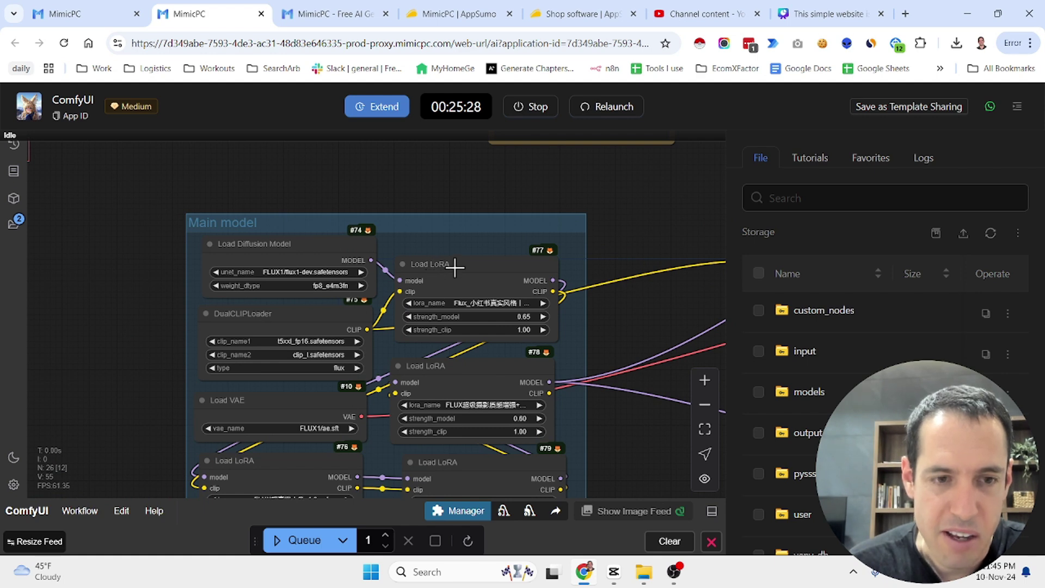
pyautogui.scroll(-5, 458, 268)
pyautogui.moveTo(462, 250); pyautogui.dragTo(316, 222)
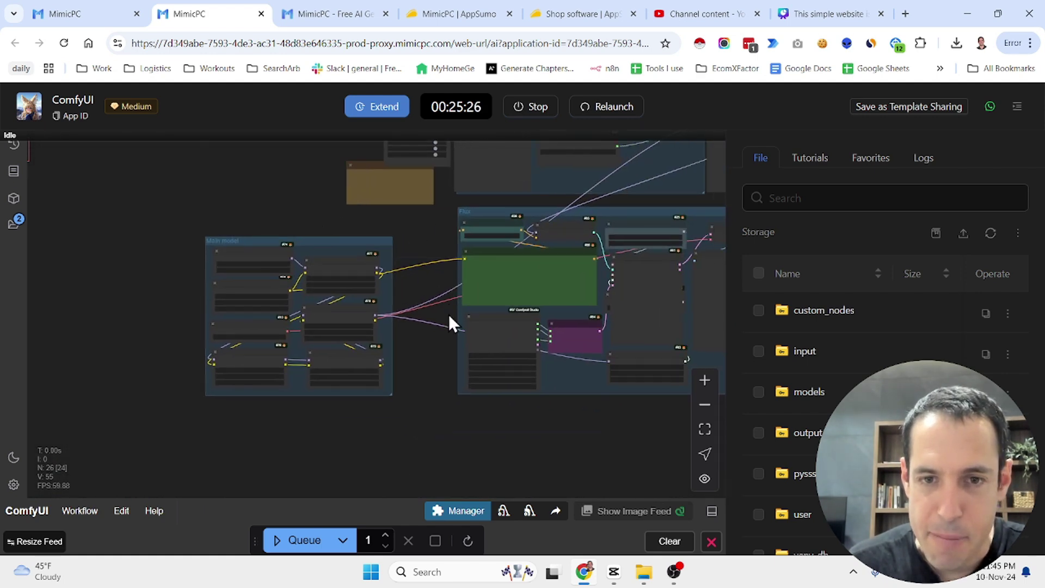
pyautogui.moveTo(509, 427); pyautogui.dragTo(302, 365)
pyautogui.scroll(-2, 555, 378)
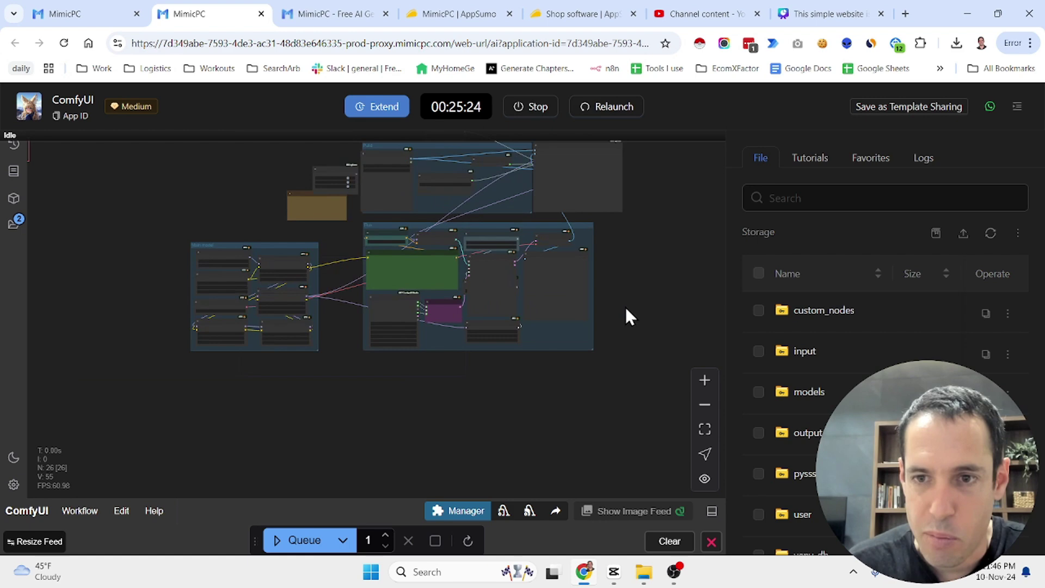
pyautogui.scroll(3, 625, 307)
pyautogui.scroll(3, 610, 327)
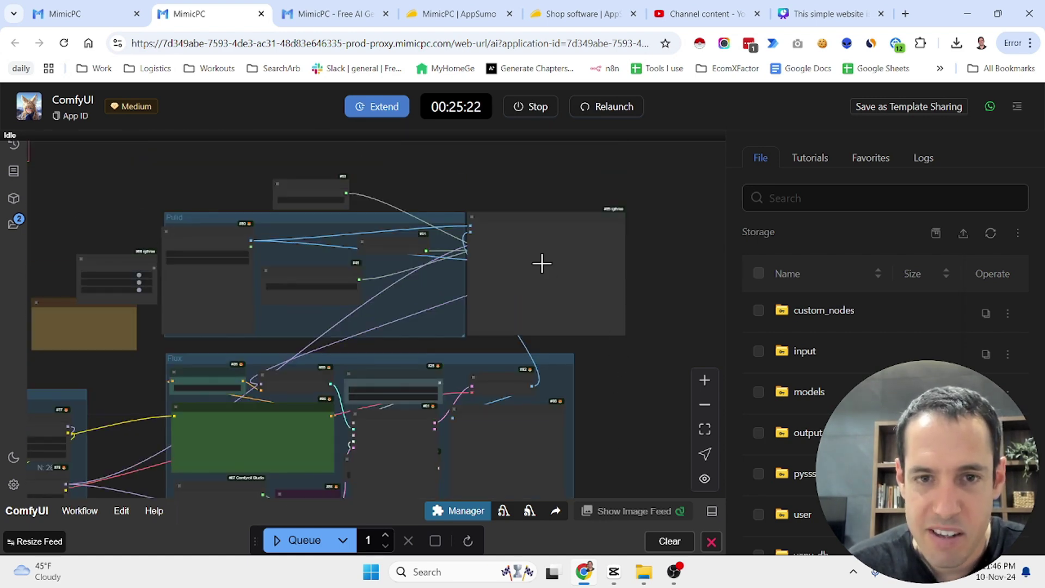
pyautogui.scroll(3, 488, 249)
pyautogui.scroll(3, 451, 256)
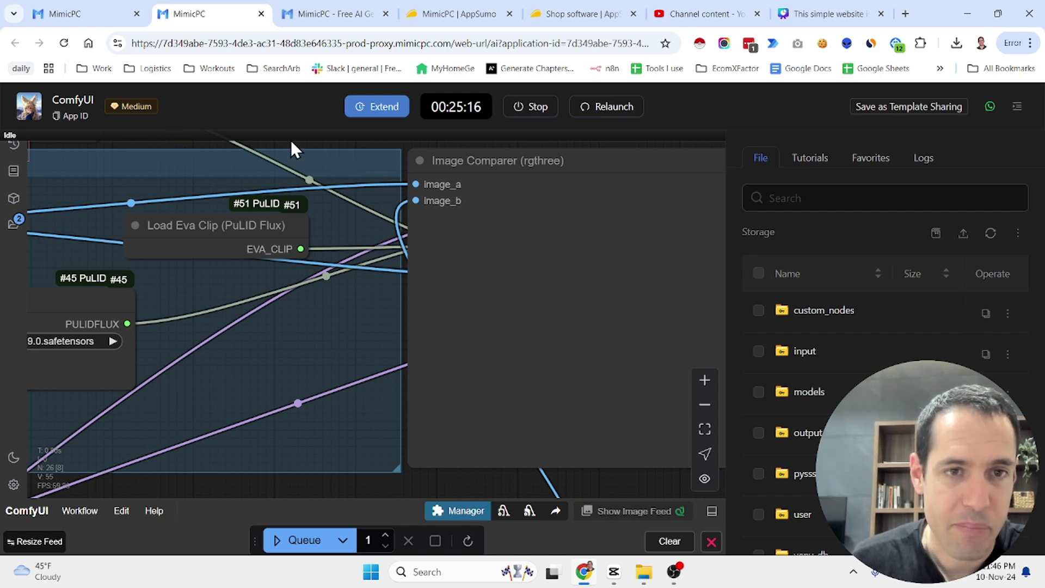
pyautogui.scroll(-5, 280, 145)
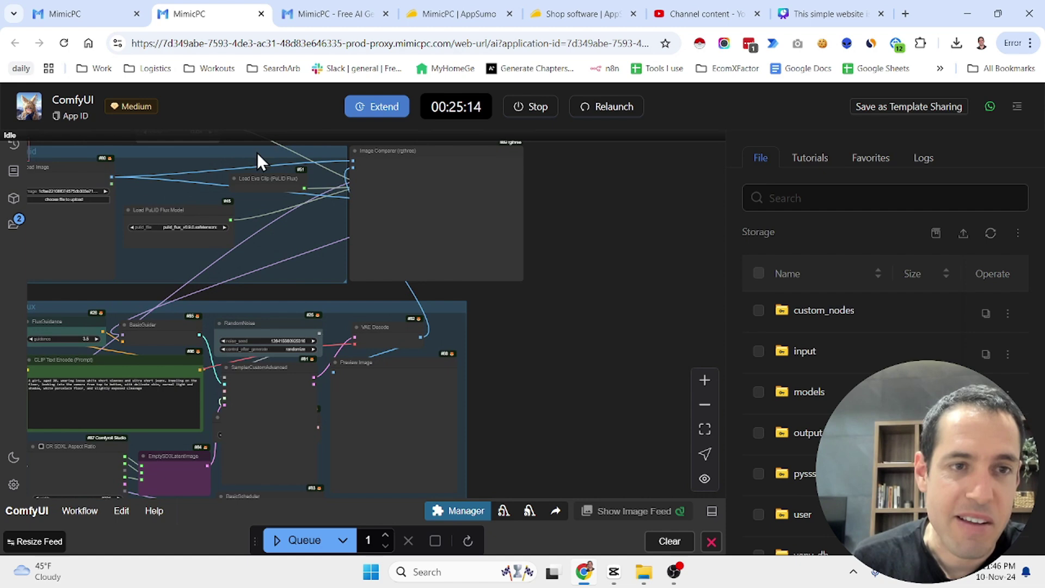
pyautogui.moveTo(582, 368); pyautogui.dragTo(761, 373)
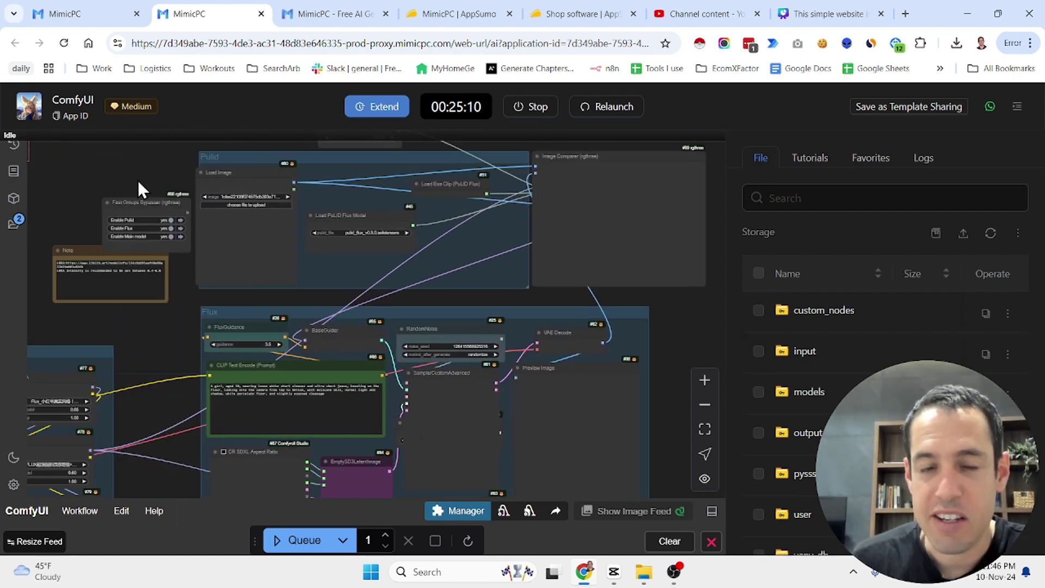
pyautogui.moveTo(136, 113)
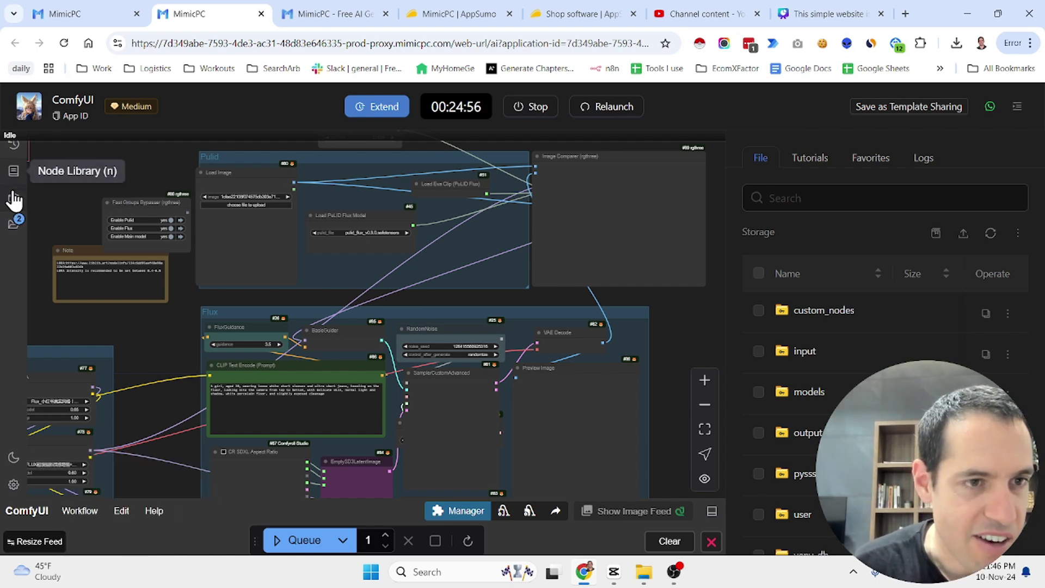
# Show the open workflows list and pan the graph to the Flux group's CLIP Text Encode node
pyautogui.click(21, 231)
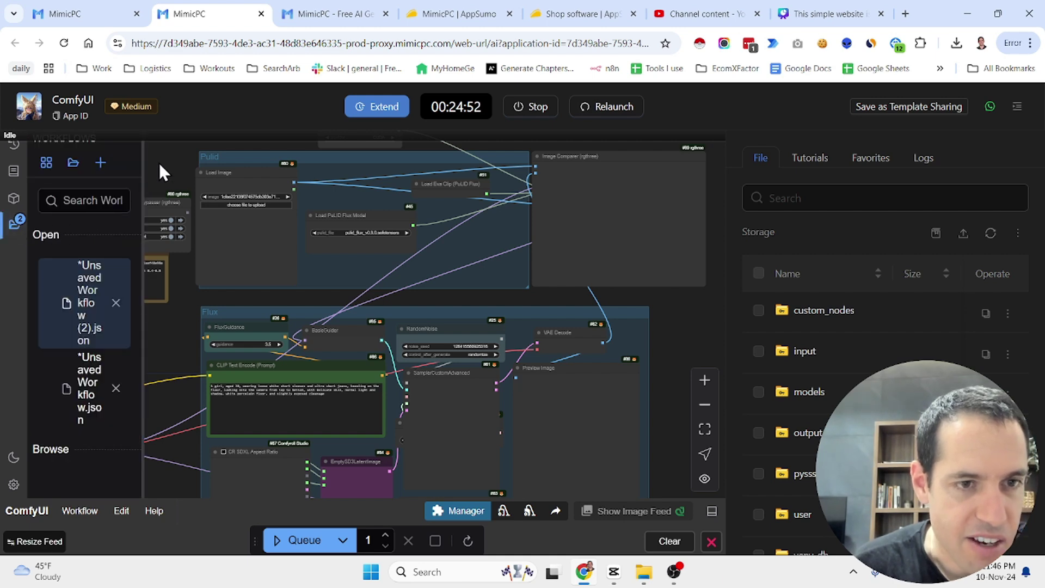
pyautogui.scroll(10, 159, 162)
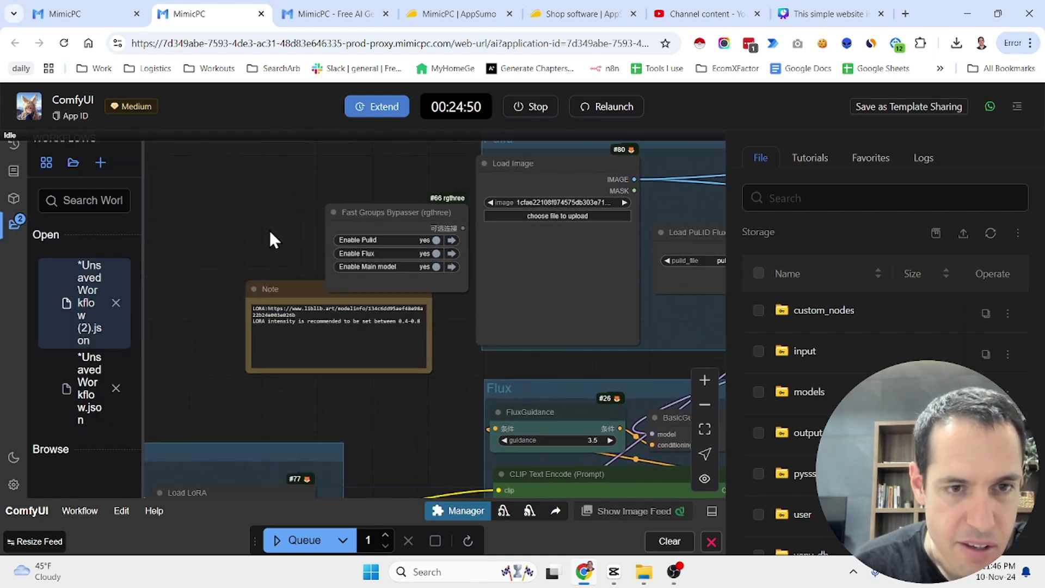
pyautogui.moveTo(270, 240); pyautogui.dragTo(306, 215)
pyautogui.scroll(-4, 288, 213)
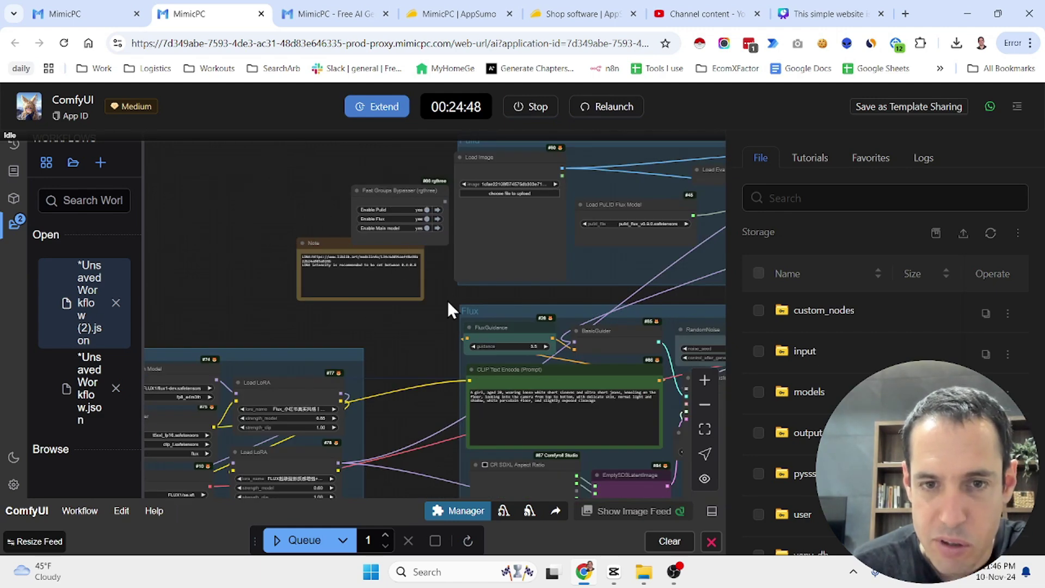
pyautogui.scroll(3, 434, 308)
pyautogui.moveTo(433, 308); pyautogui.dragTo(296, 205)
# Delete the whole CLIP Text Encode prompt, then restore it with Ctrl+Z
pyautogui.click(443, 327)
pyautogui.hotkey('ctrl', 'a')
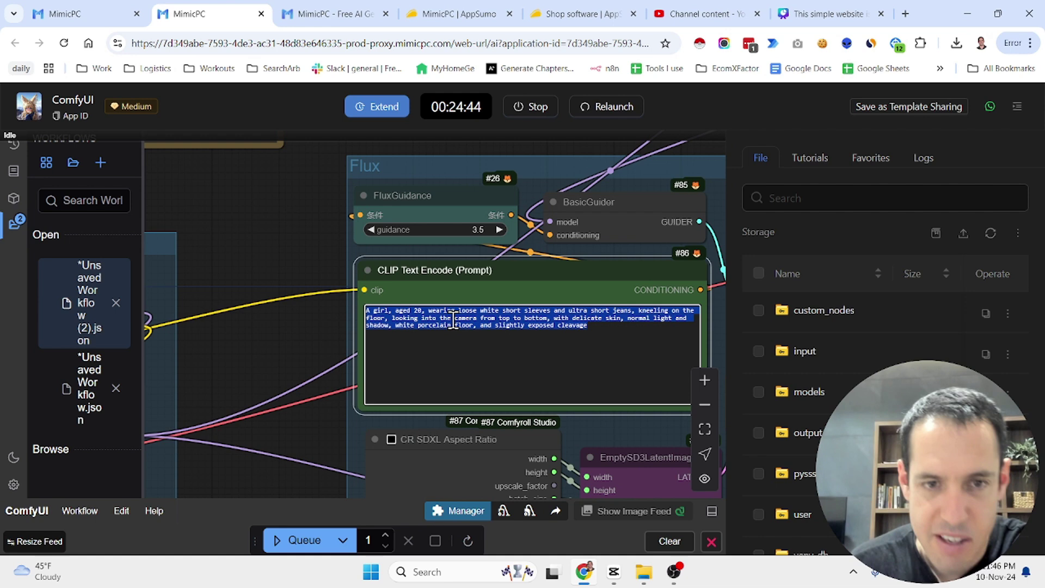
pyautogui.press('BackSpace')
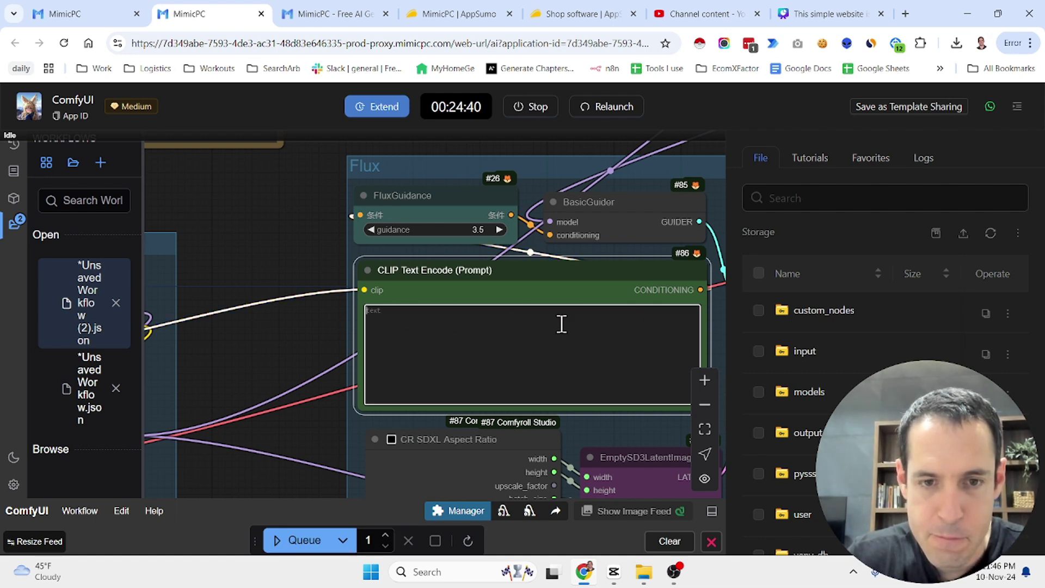
pyautogui.hotkey('ctrl', 'z')
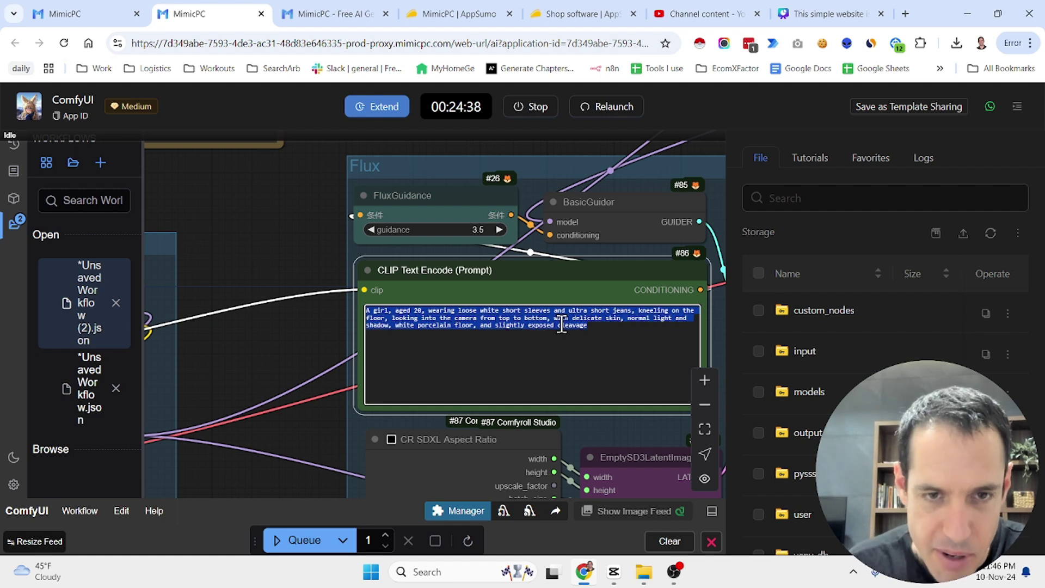
pyautogui.click(562, 325)
pyautogui.scroll(3, 262, 217)
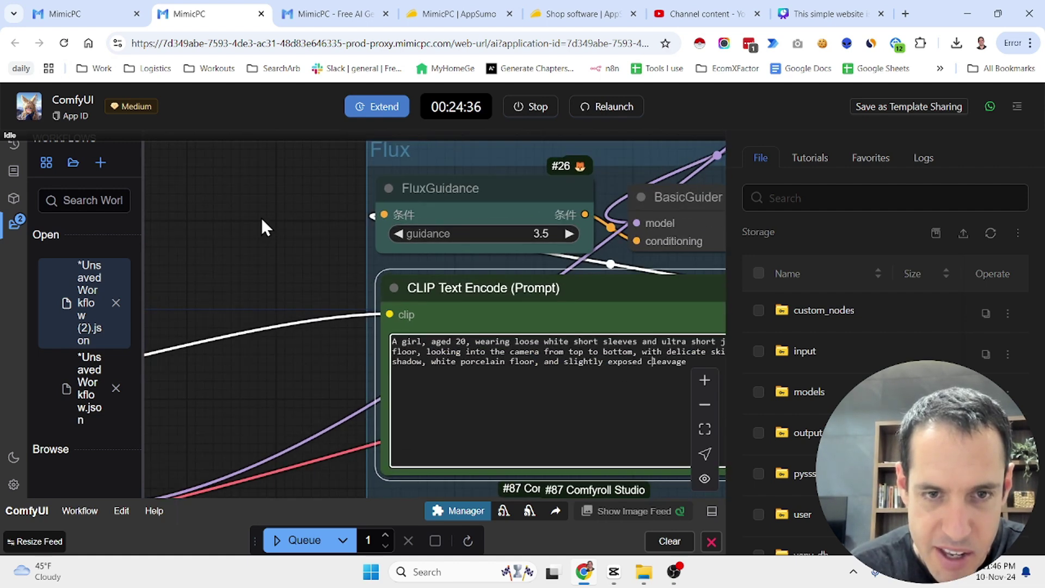
pyautogui.moveTo(261, 218); pyautogui.dragTo(112, 109)
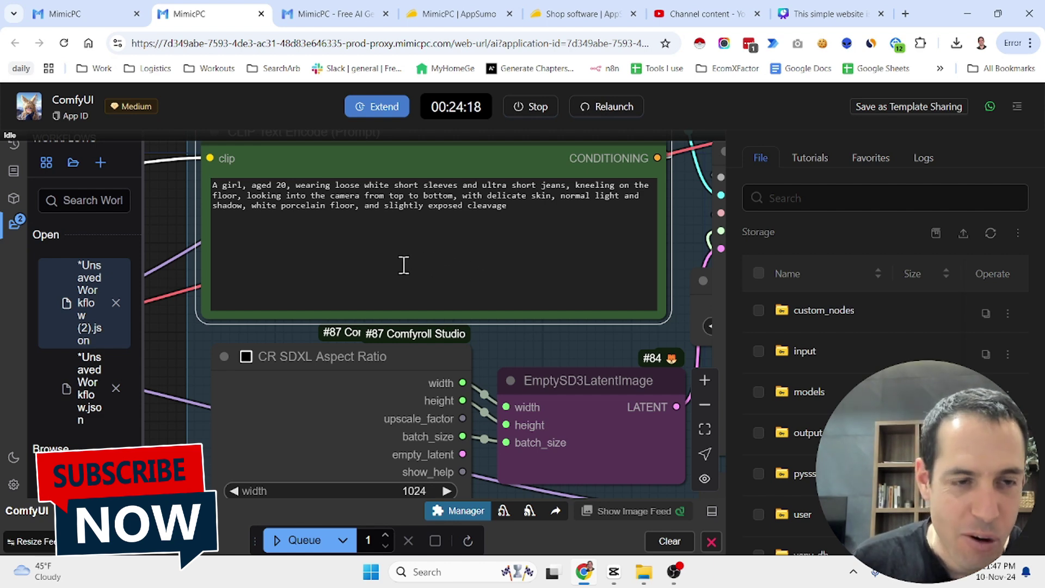
pyautogui.scroll(-2, 171, 221)
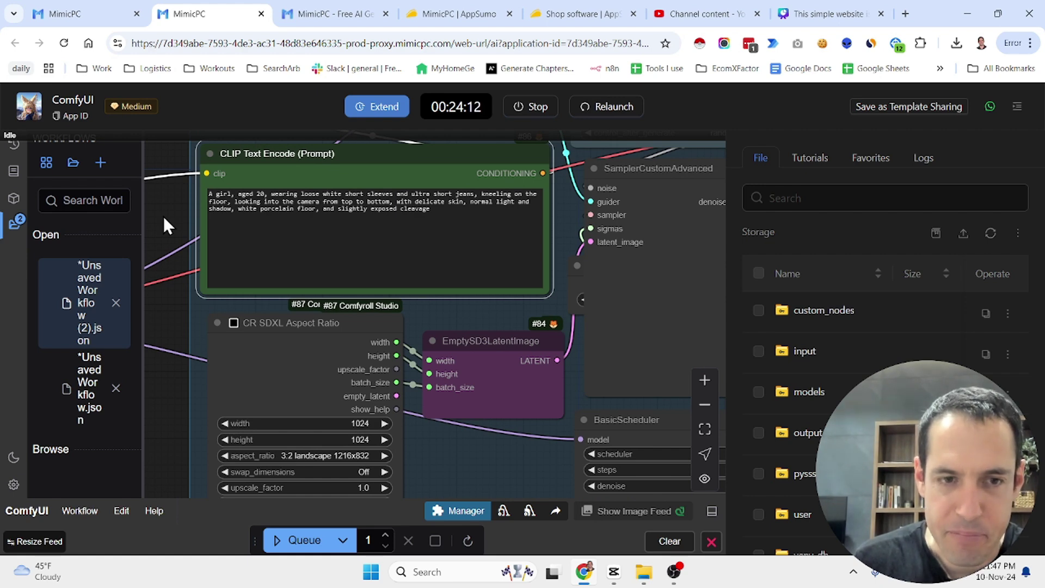
pyautogui.scroll(-2, 163, 217)
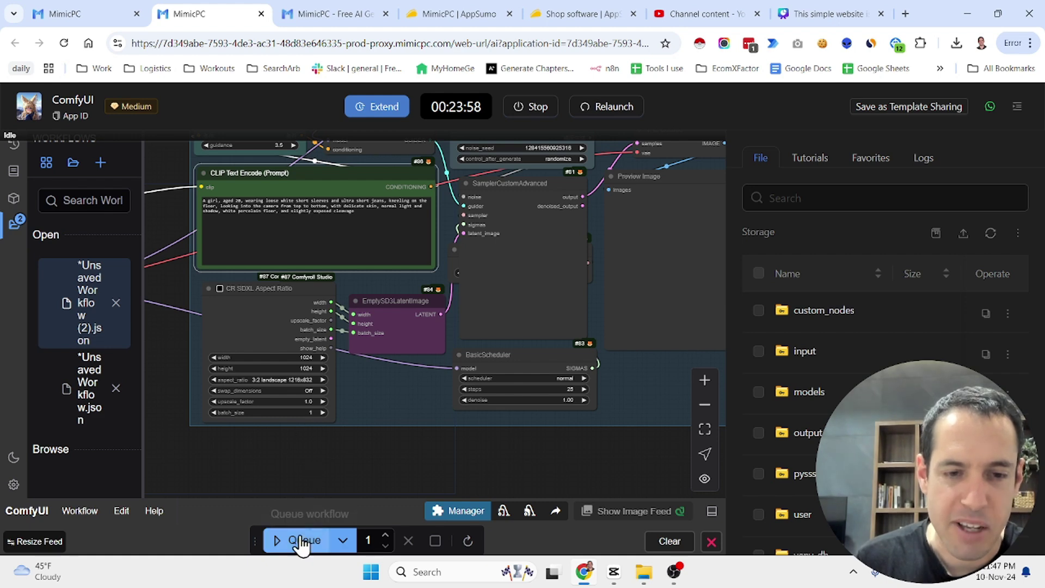
pyautogui.click(277, 540)
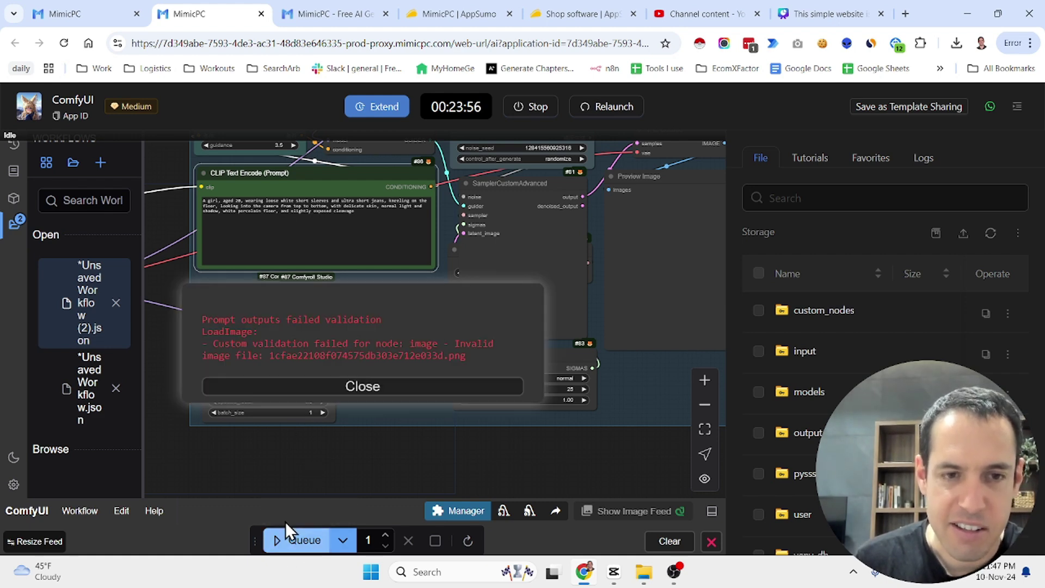
pyautogui.click(364, 387)
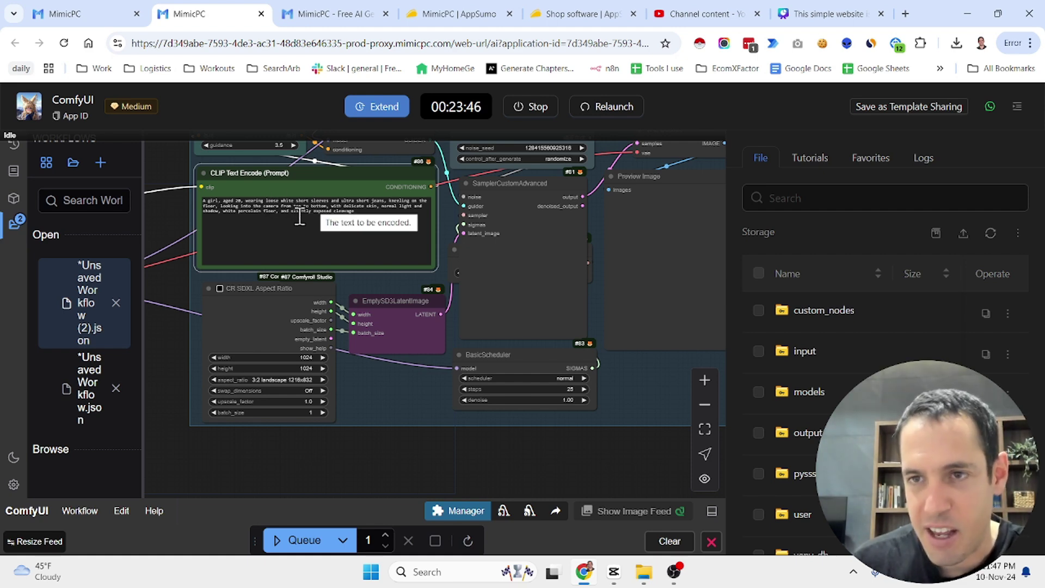
pyautogui.moveTo(178, 183); pyautogui.dragTo(354, 229)
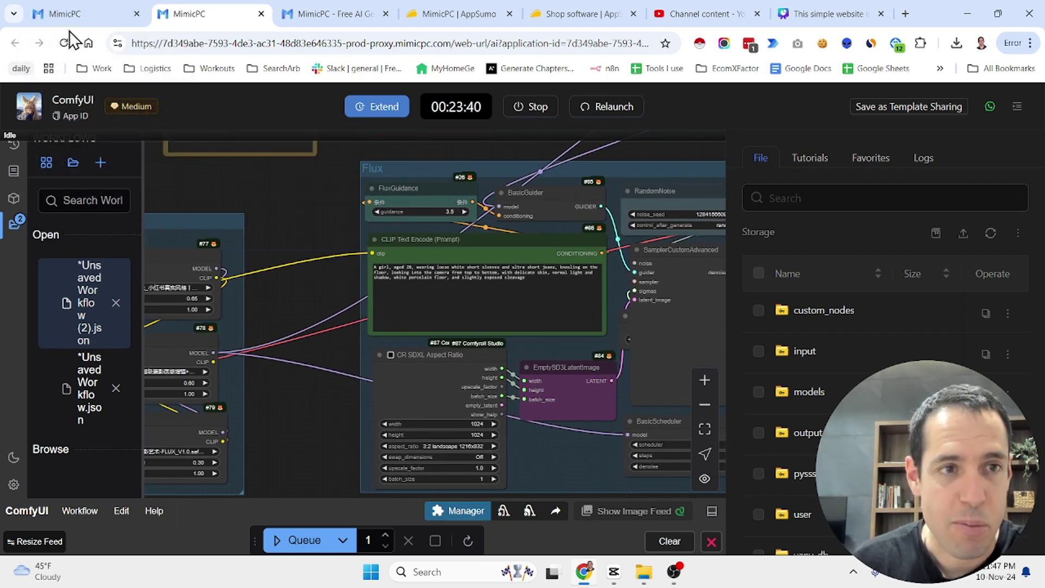
# Return to the MimicPC Discover workflows page and scroll through it
pyautogui.click(47, 9)
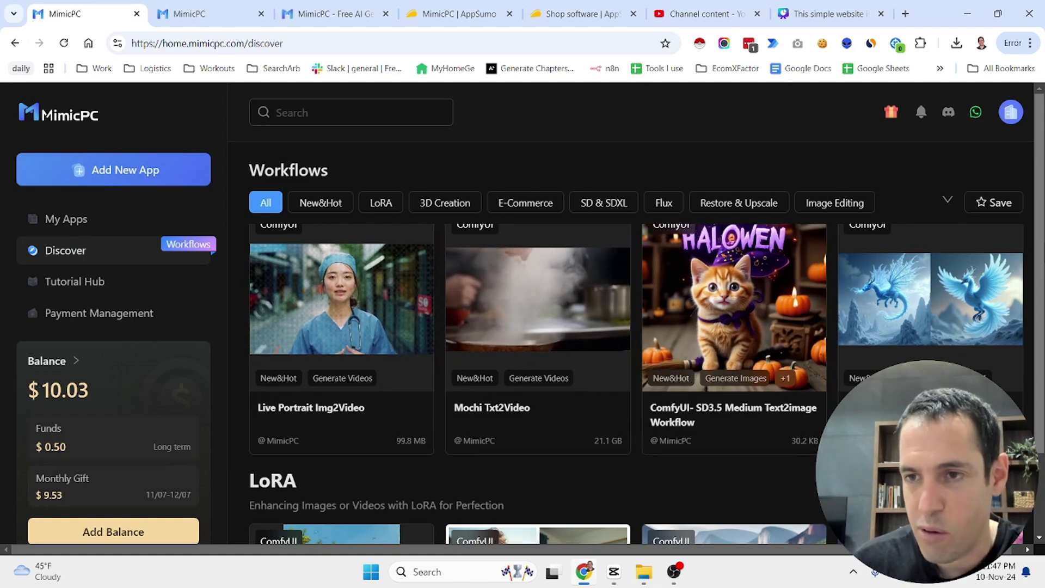
pyautogui.scroll(-2, 983, 338)
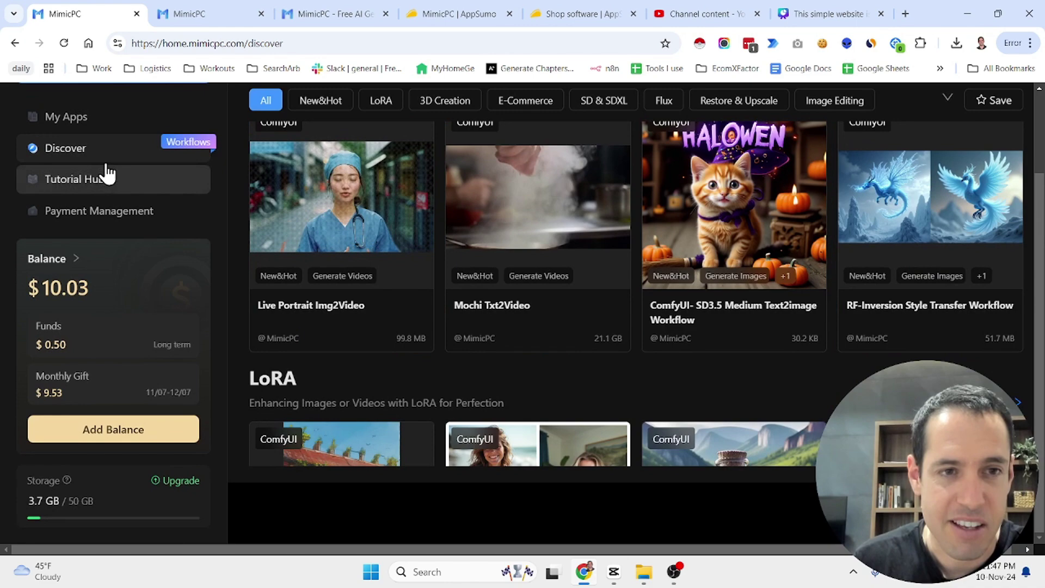
pyautogui.scroll(2, 345, 145)
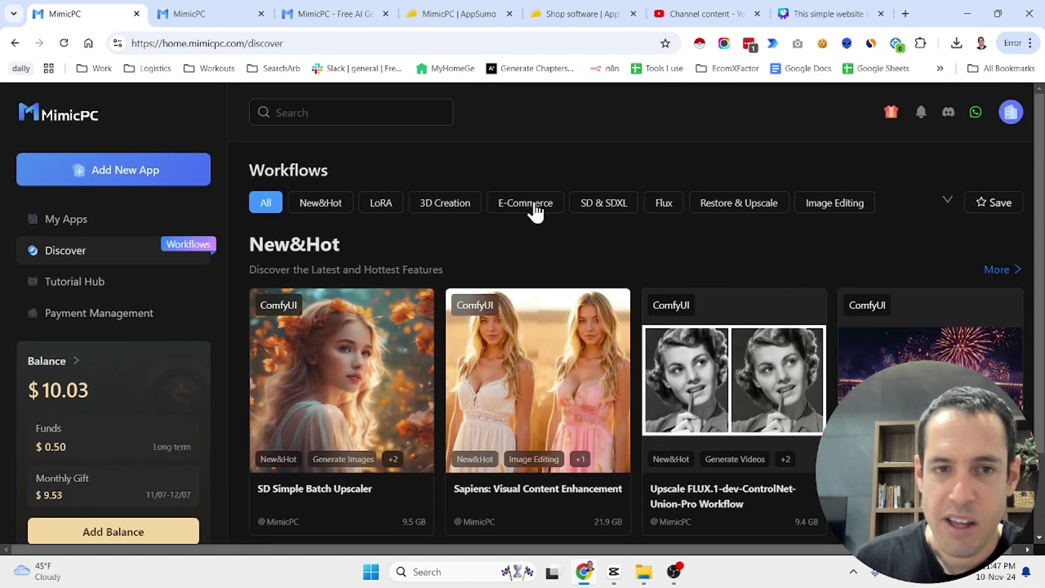
# Filter the workflows by E-Commerce, Flux, Restore & Upscale, then New&Hot
pyautogui.click(536, 209)
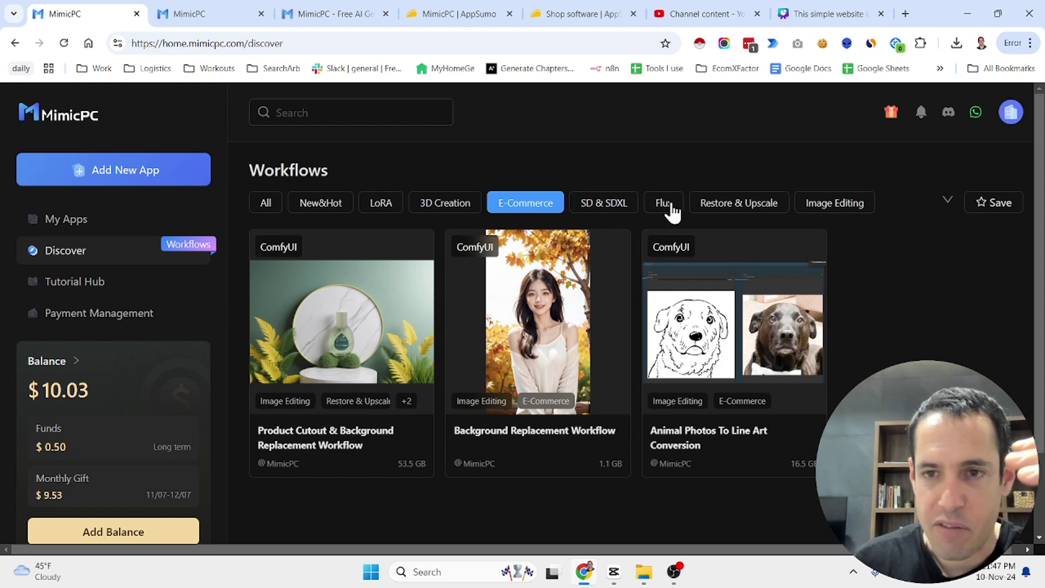
pyautogui.click(673, 210)
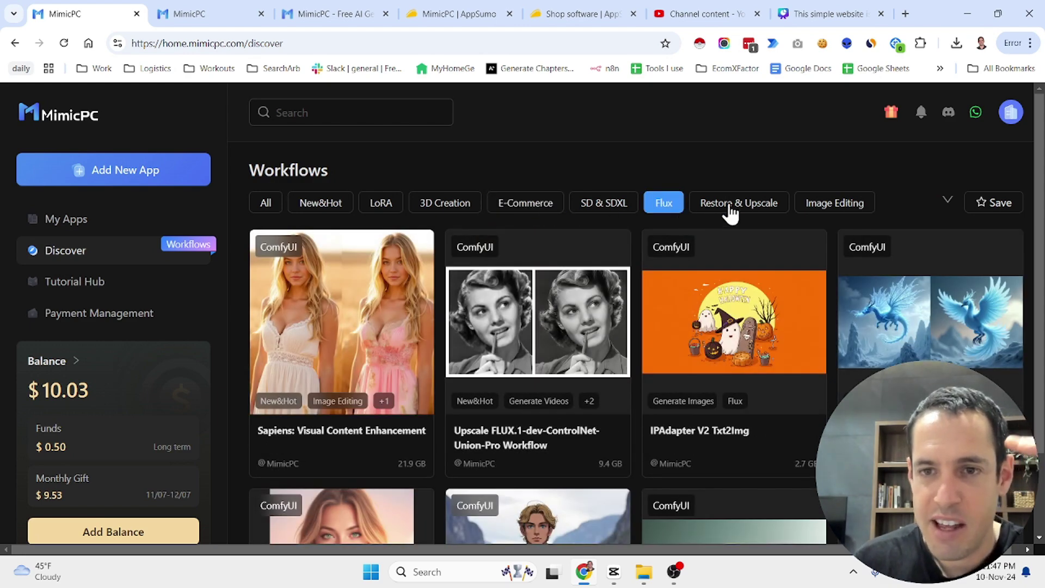
pyautogui.click(730, 211)
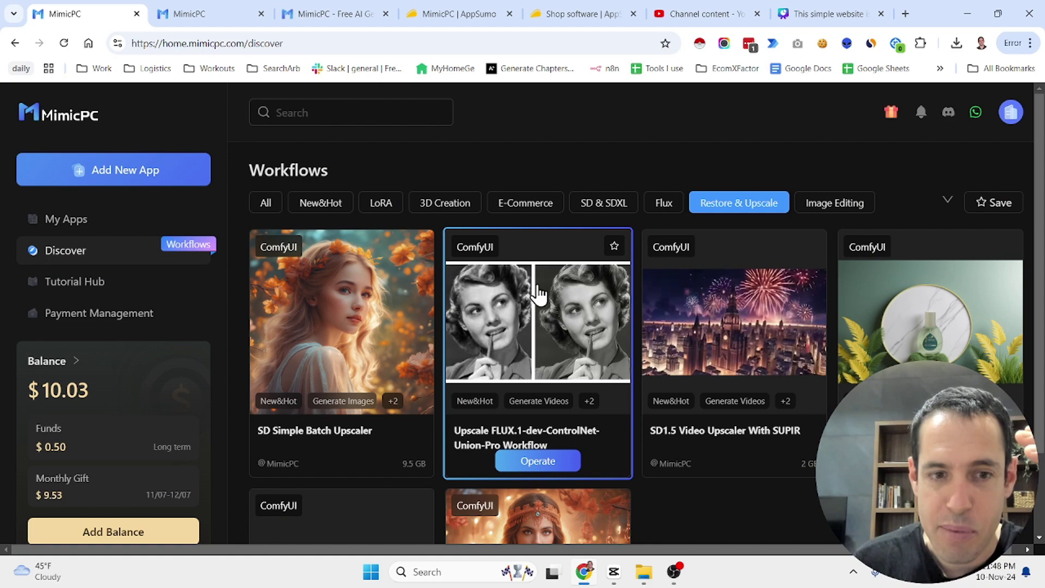
pyautogui.click(309, 212)
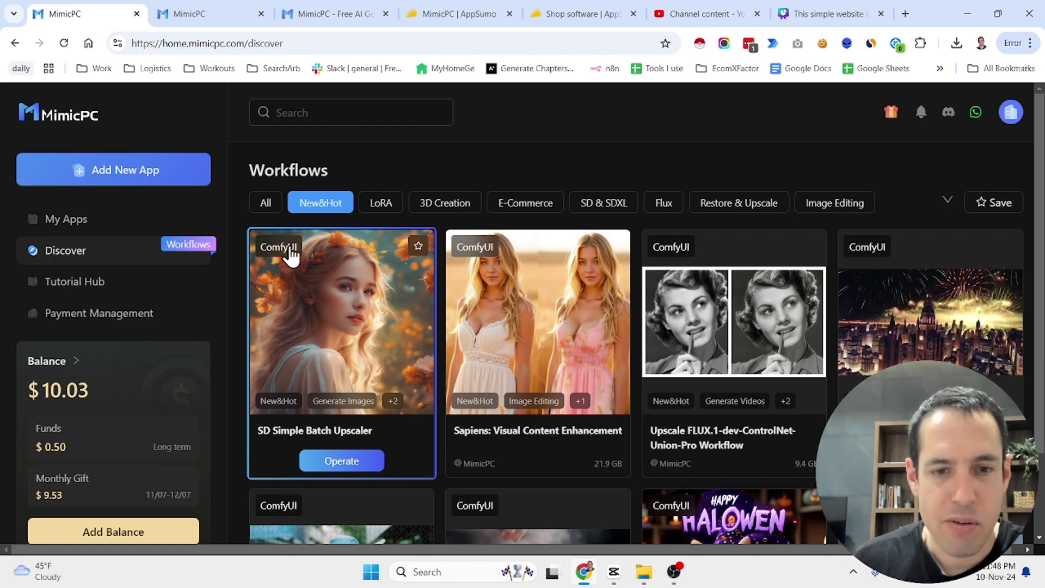
pyautogui.scroll(-5, 291, 256)
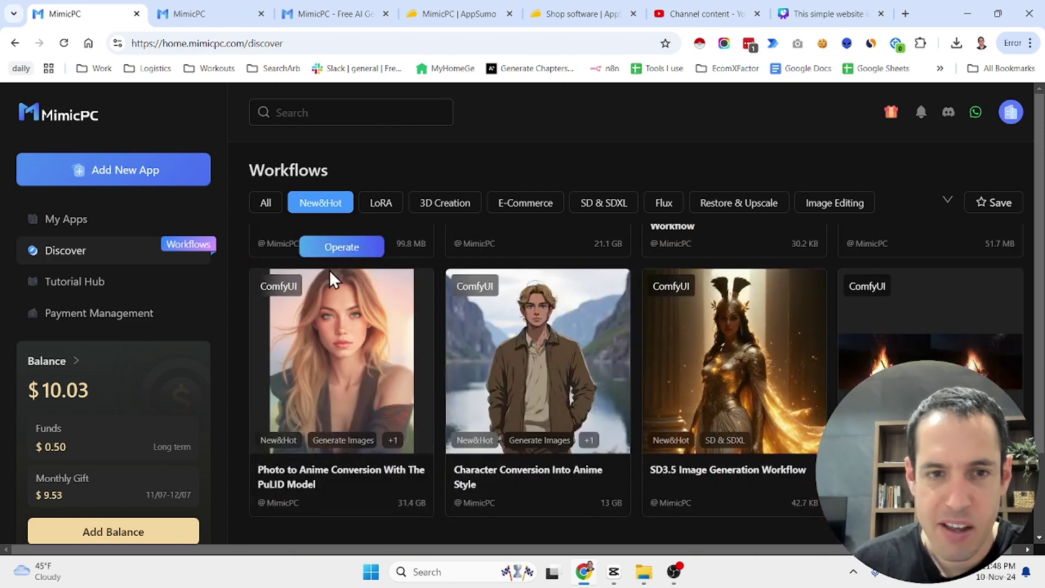
pyautogui.scroll(5, 357, 243)
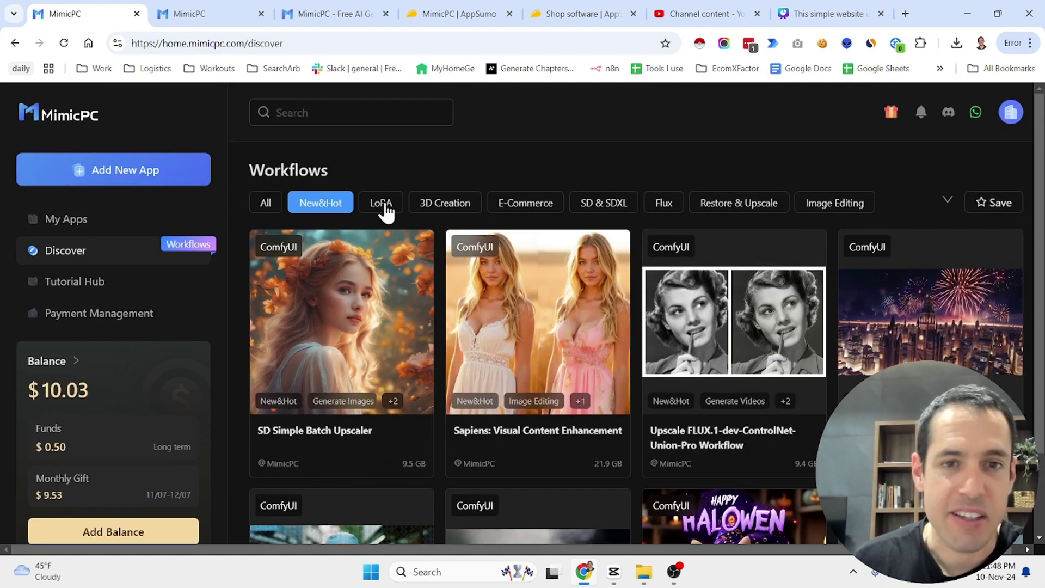
# Filter the workflow library to LoRA and skim its cards
pyautogui.click(382, 210)
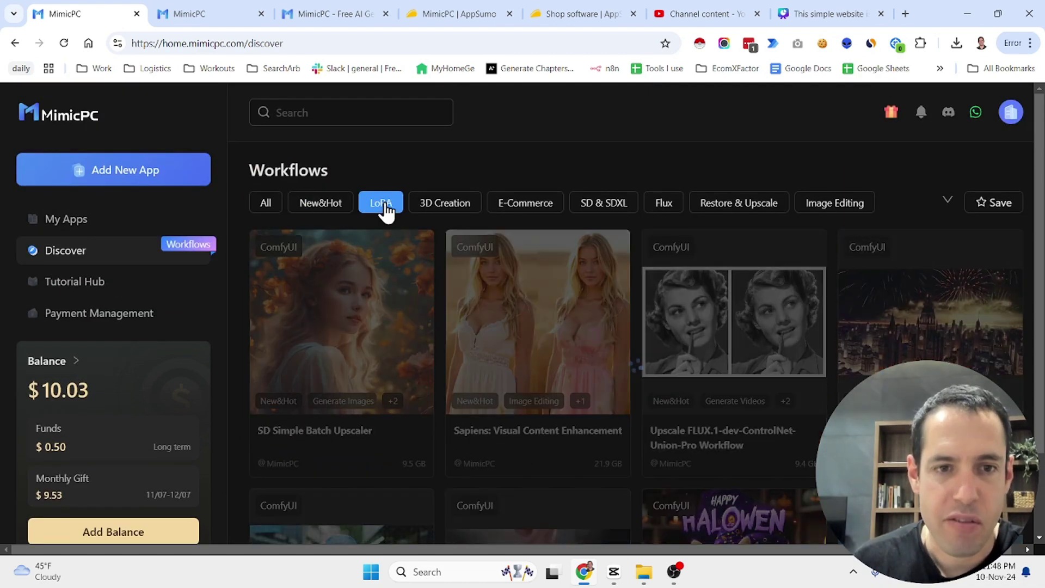
pyautogui.scroll(-4, 545, 270)
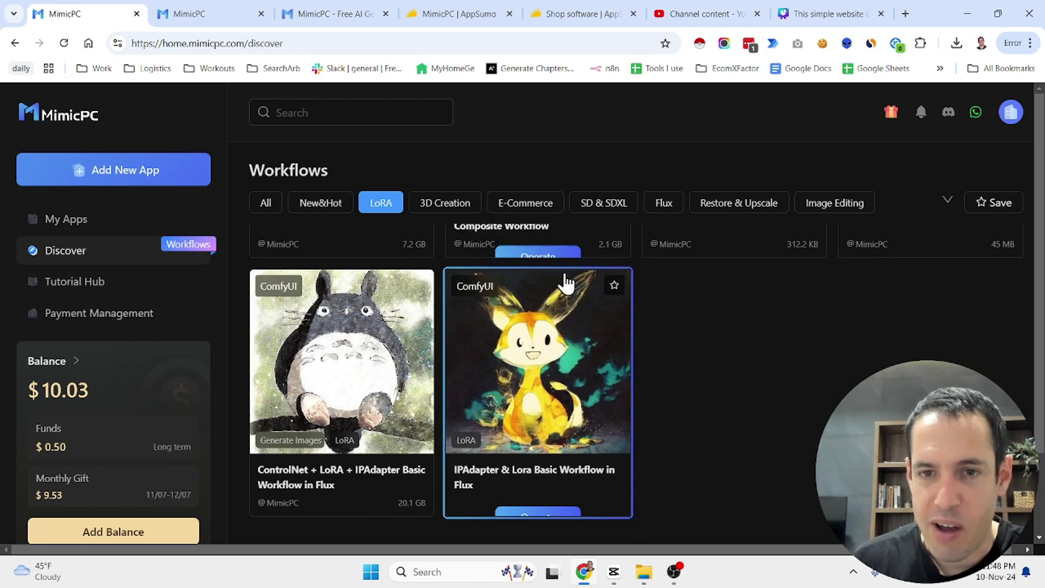
pyautogui.scroll(4, 562, 283)
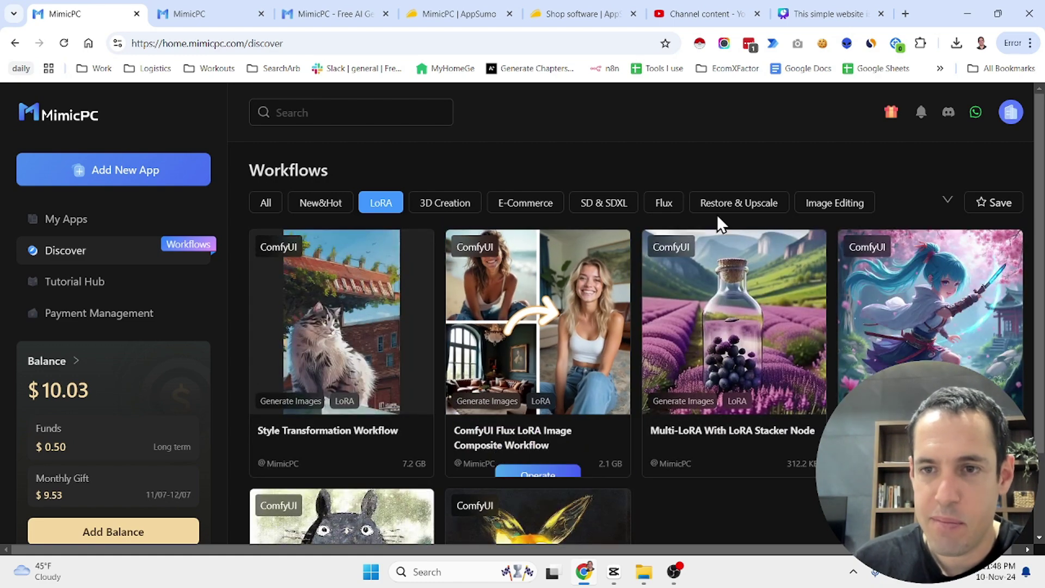
# Filter to Image Editing and scroll through inpainting, line-art and Flux SAM workflows
pyautogui.click(833, 207)
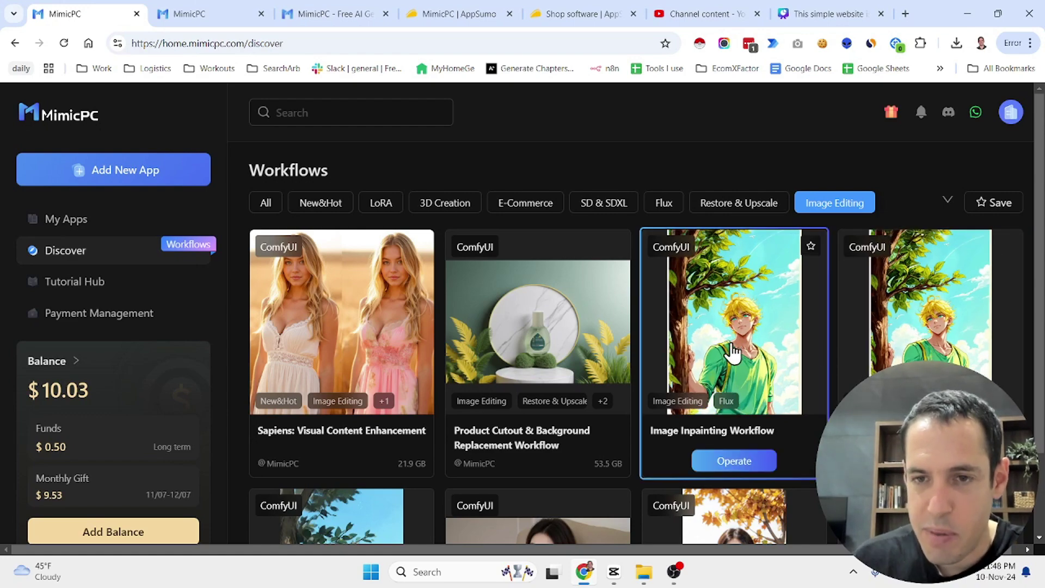
pyautogui.scroll(-5, 734, 351)
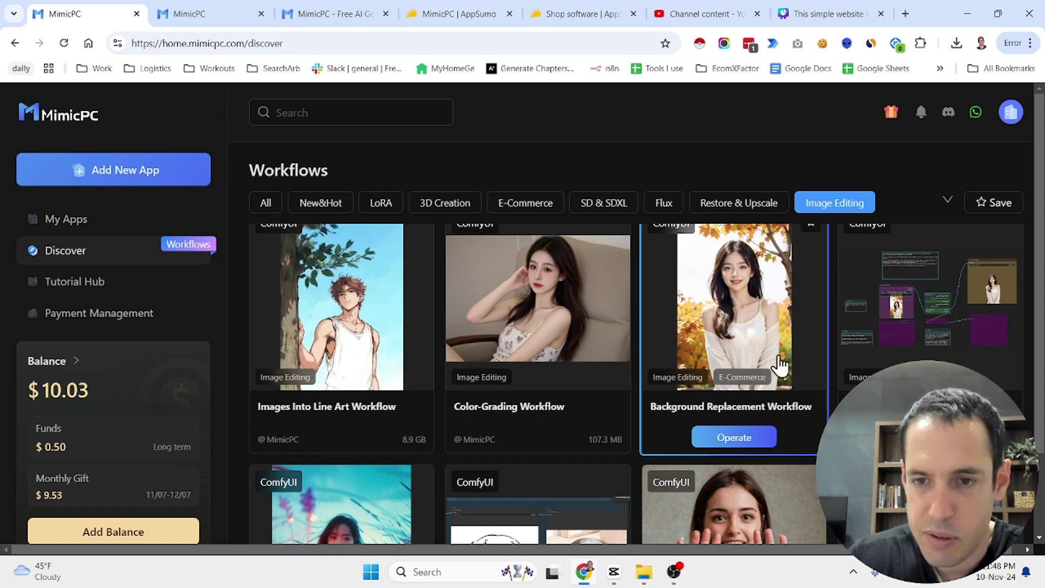
pyautogui.scroll(-2, 779, 348)
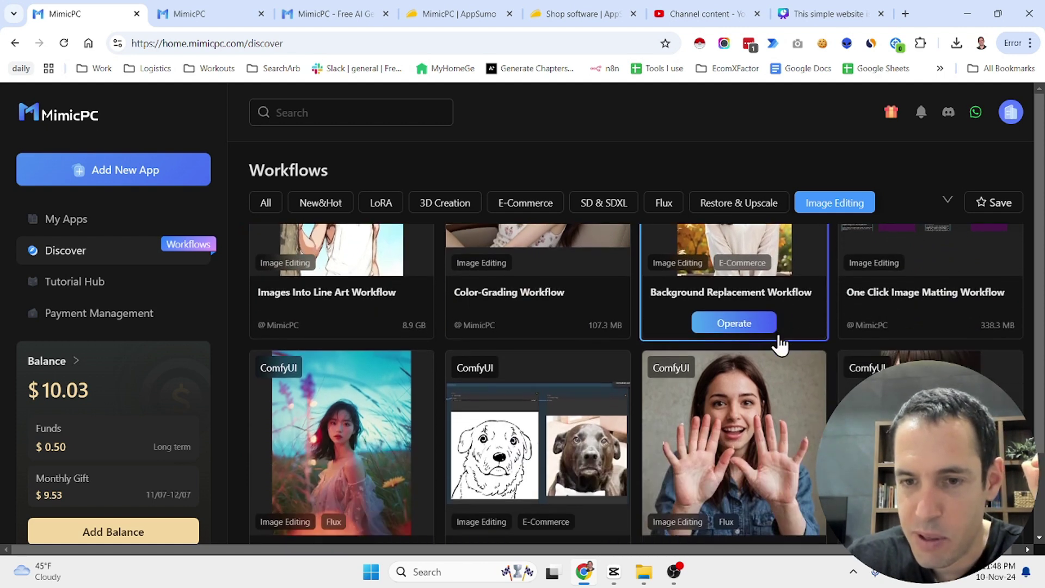
pyautogui.scroll(-2, 769, 419)
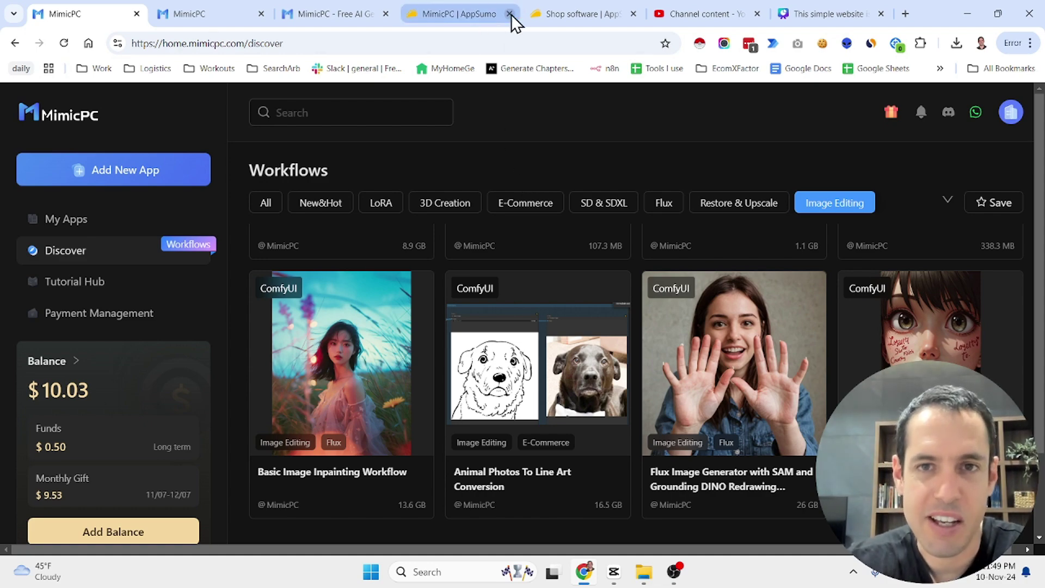
# Switch to the AppSumo MimicPC deal page and scroll up to the $49 lifetime offer
pyautogui.click(475, 12)
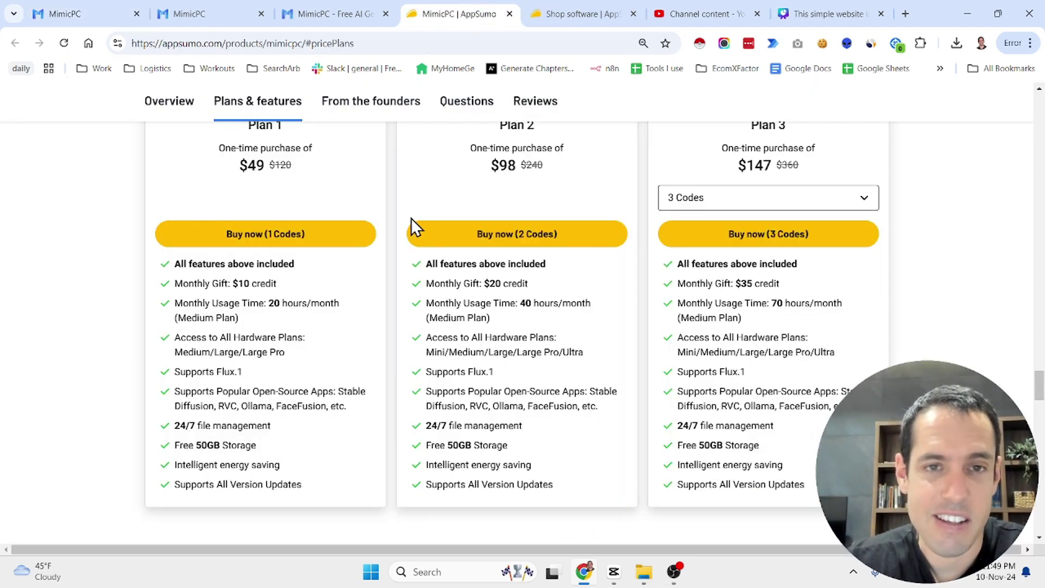
pyautogui.scroll(10, 410, 217)
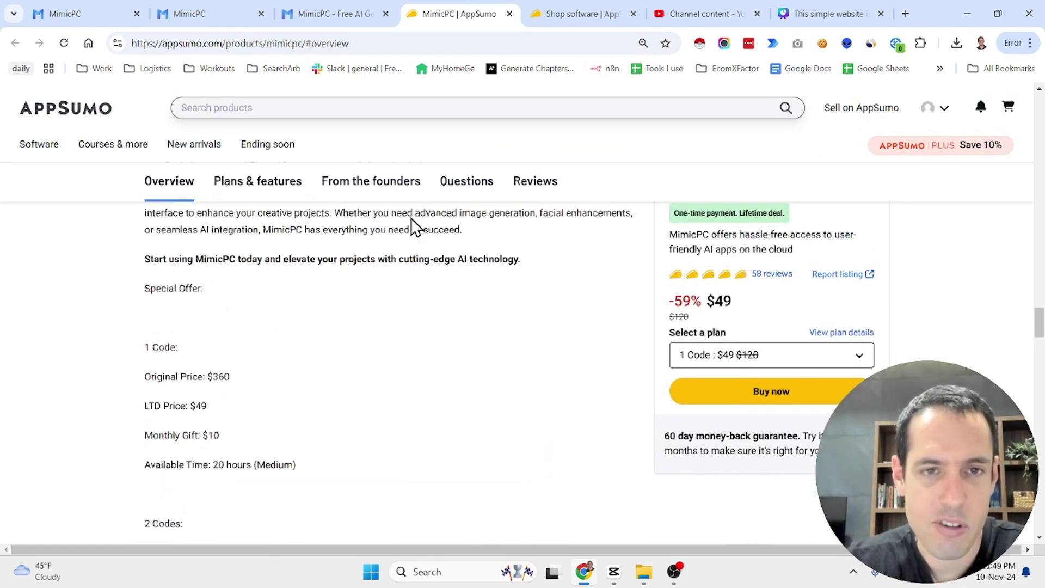
pyautogui.scroll(15, 411, 217)
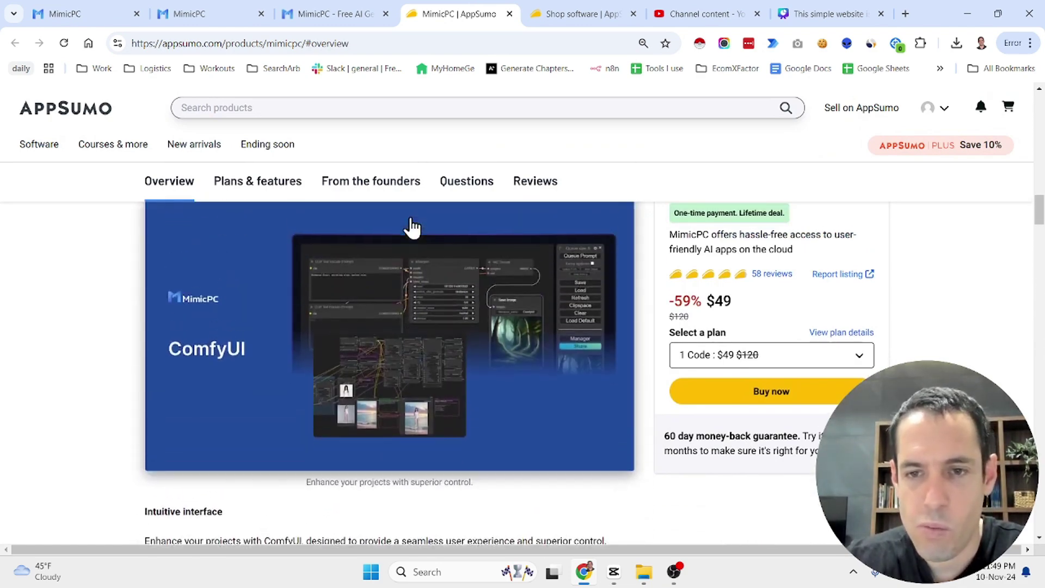
pyautogui.scroll(15, 412, 227)
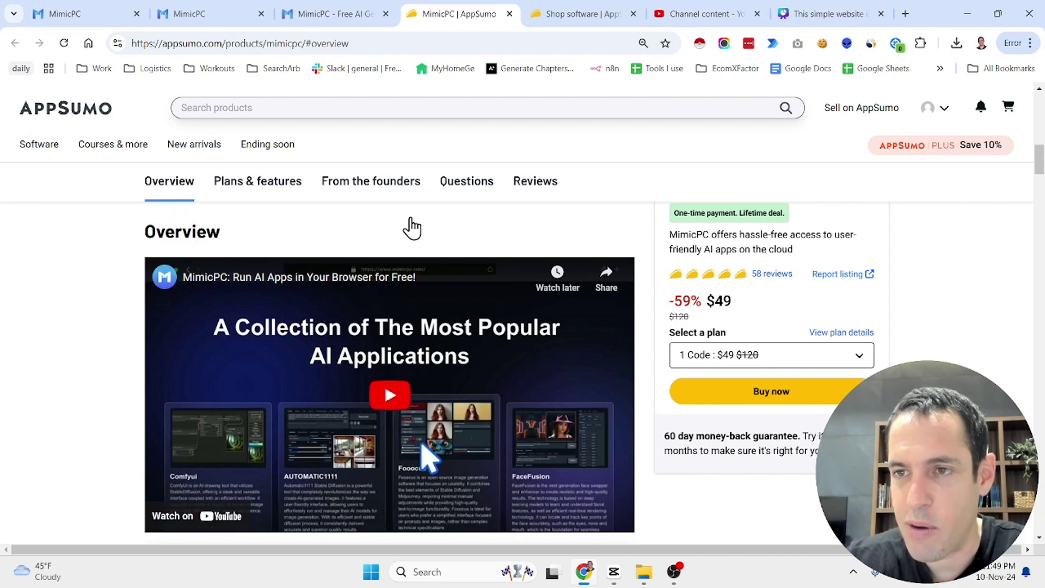
pyautogui.scroll(8, 412, 227)
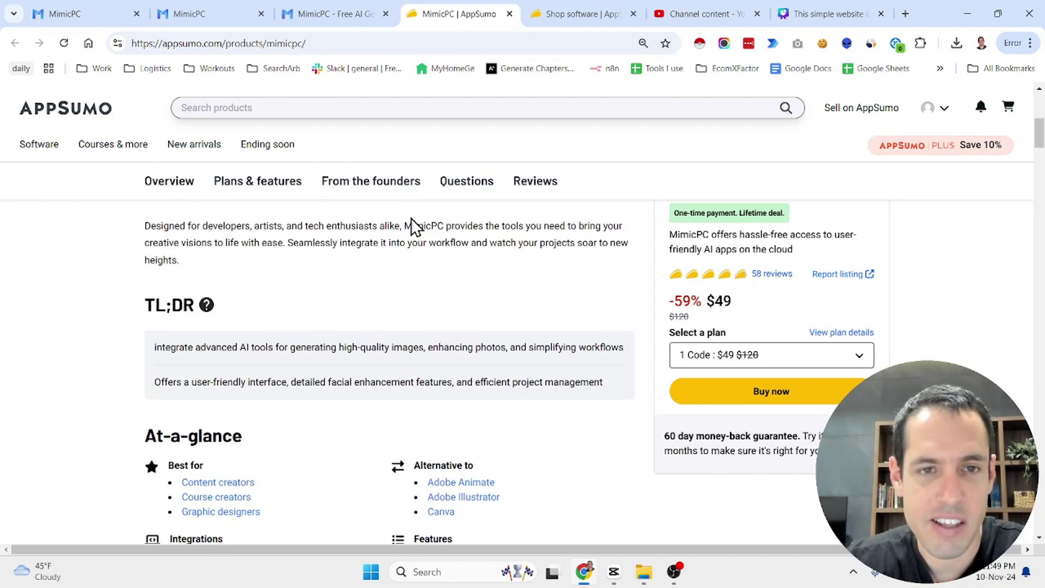
pyautogui.scroll(10, 412, 227)
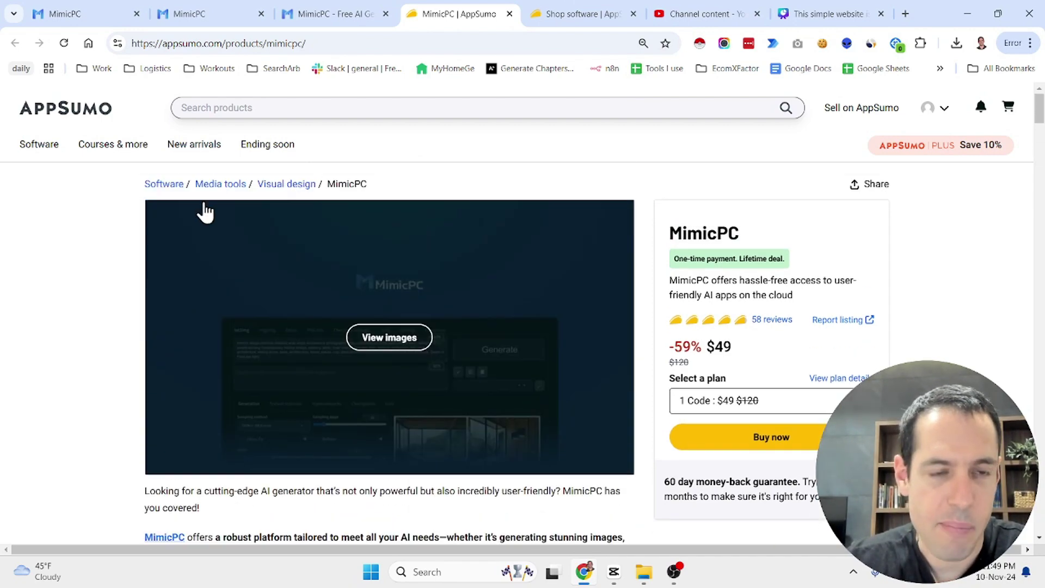